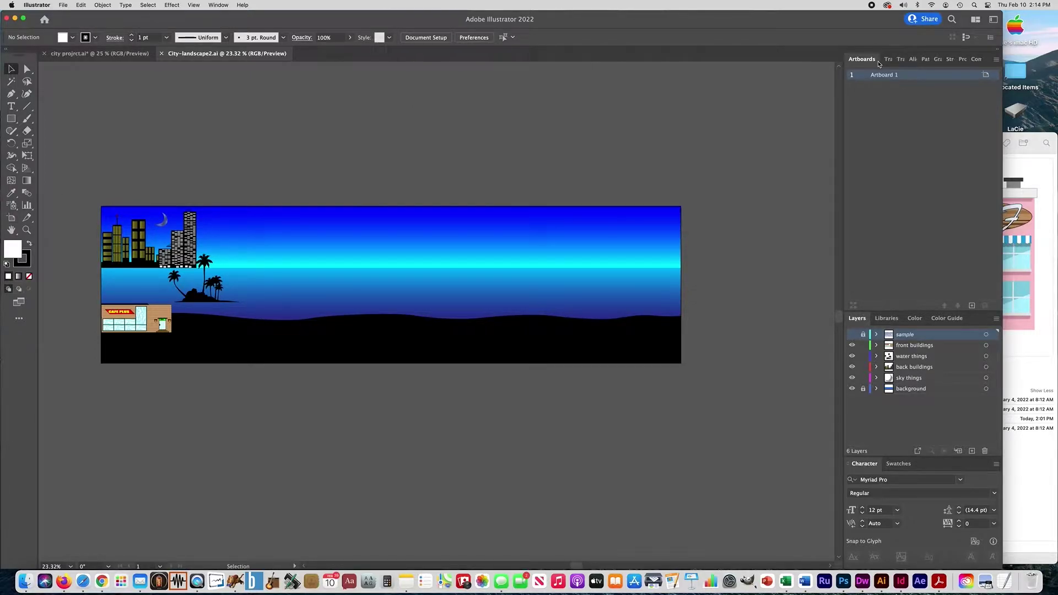
- Switch to the city project.ai document to view the finished skyline with school, cafe and shops
left_click(62, 54)
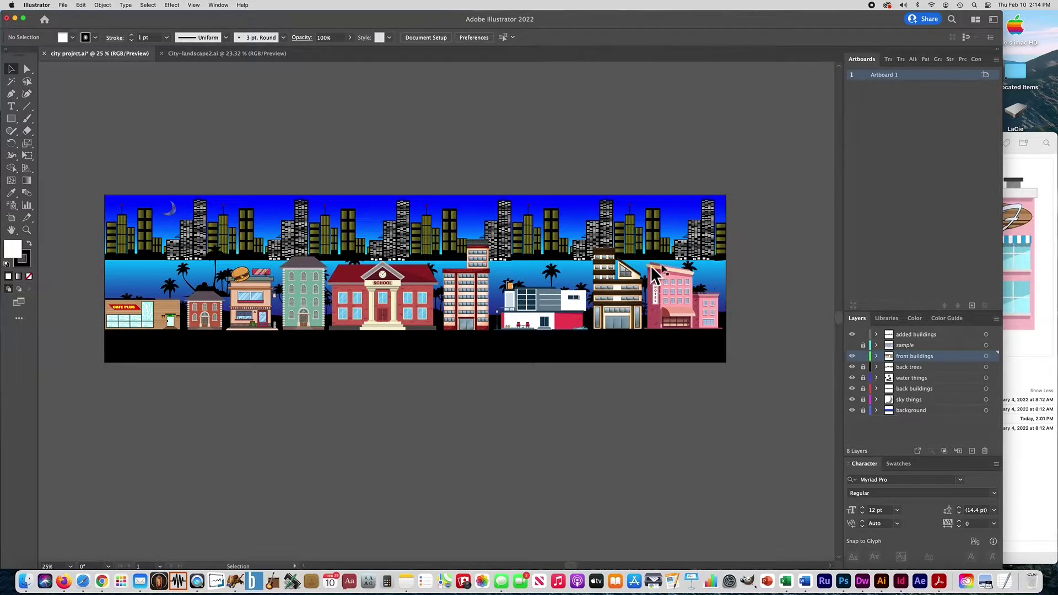
- Open the student's CityLandscape .ai file from the Illustrator CITY folder in Finder
key("super+Tab")
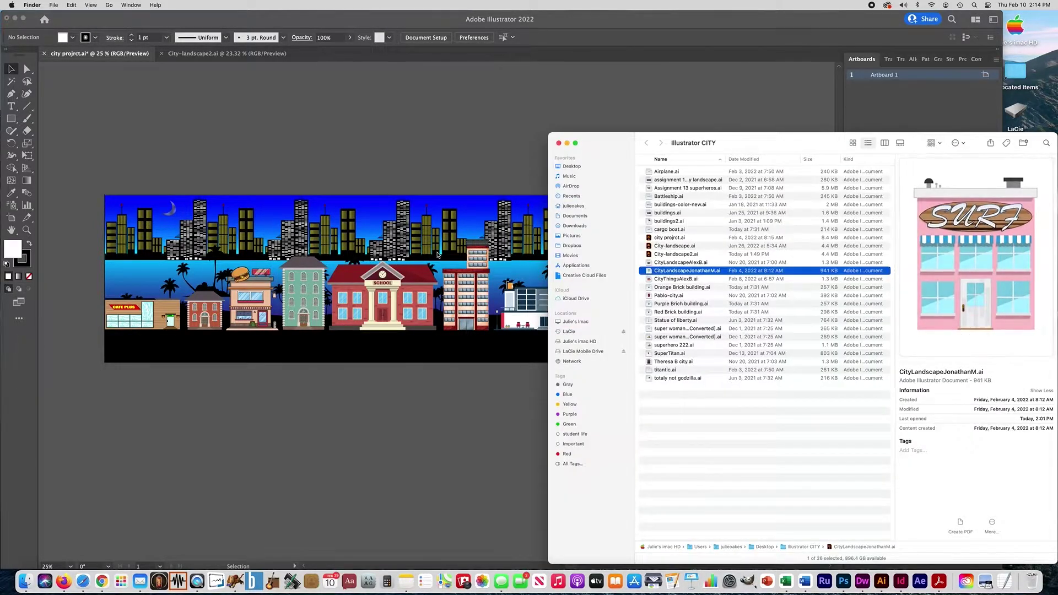
mouse_move(962, 259)
key("super+Tab")
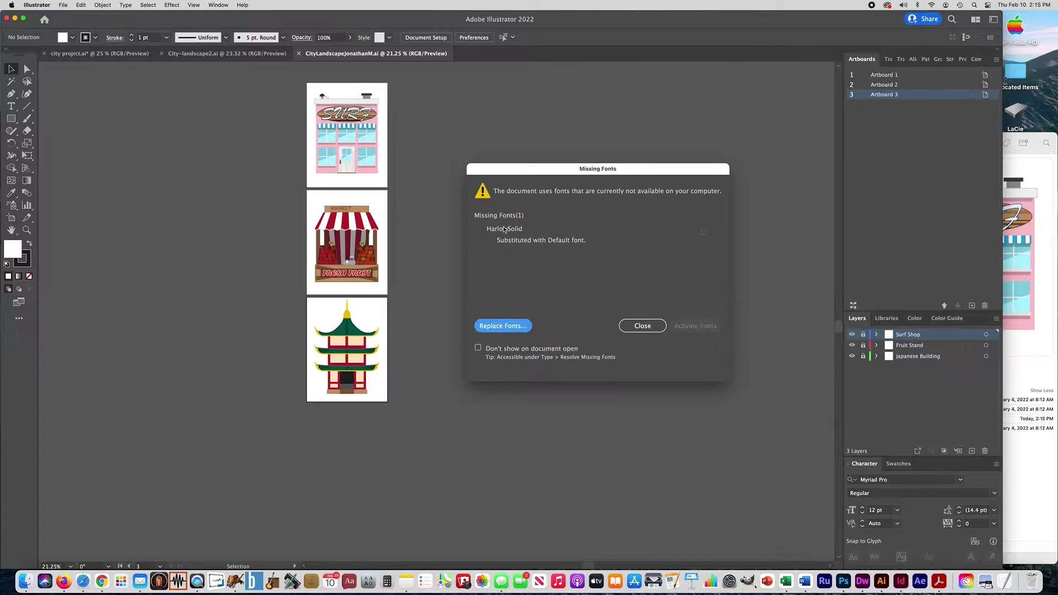
- Dismiss the missing-fonts warning and unlock the Surf Shop, Fruit Stand and Japanese Building layers
left_click(642, 325)
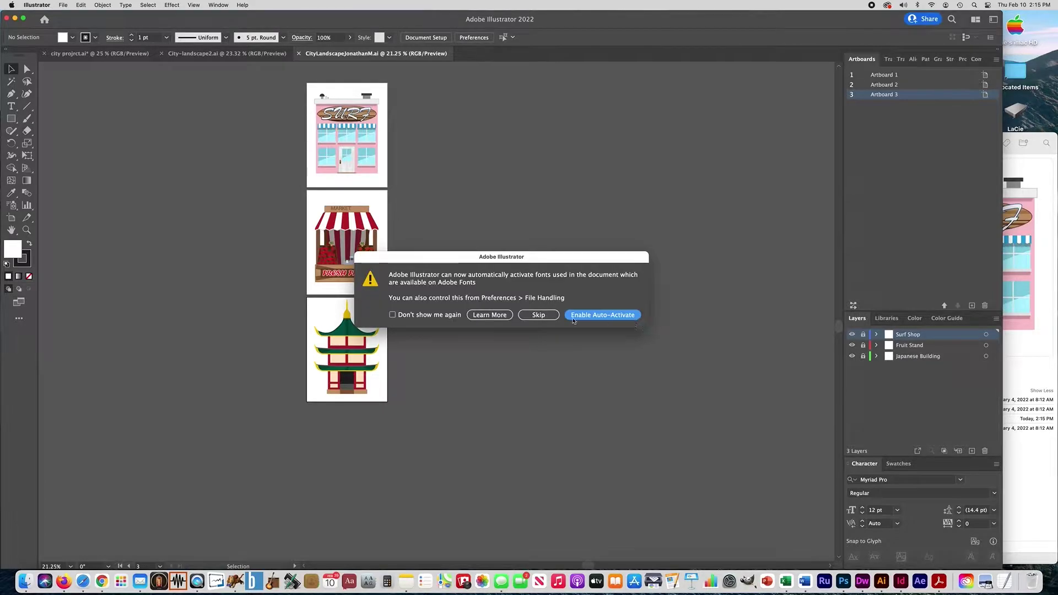
left_click(538, 314)
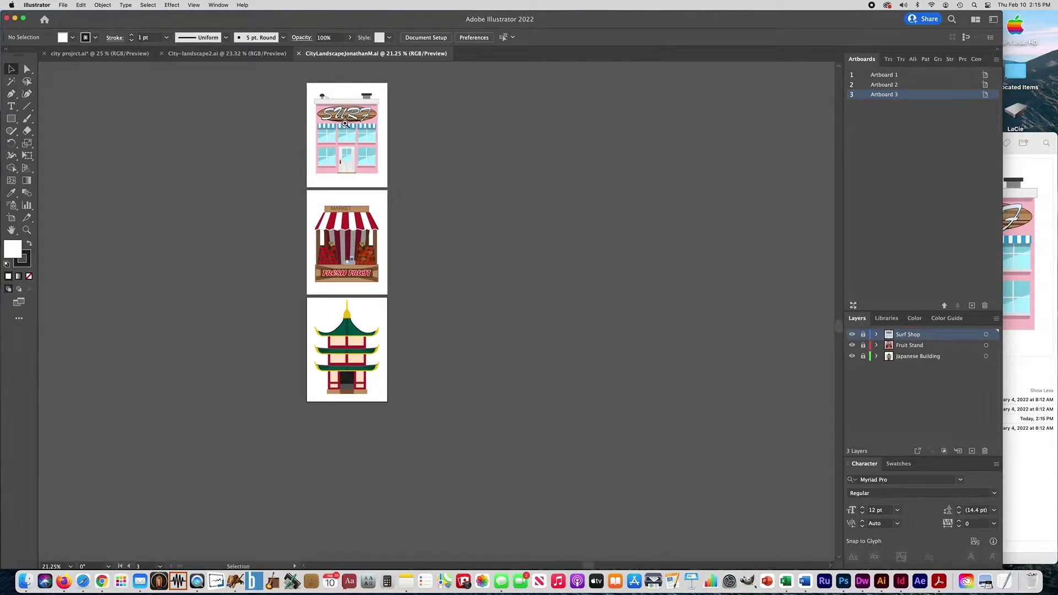
scroll(346, 124, "up", 5)
scroll(432, 234, "up", 3)
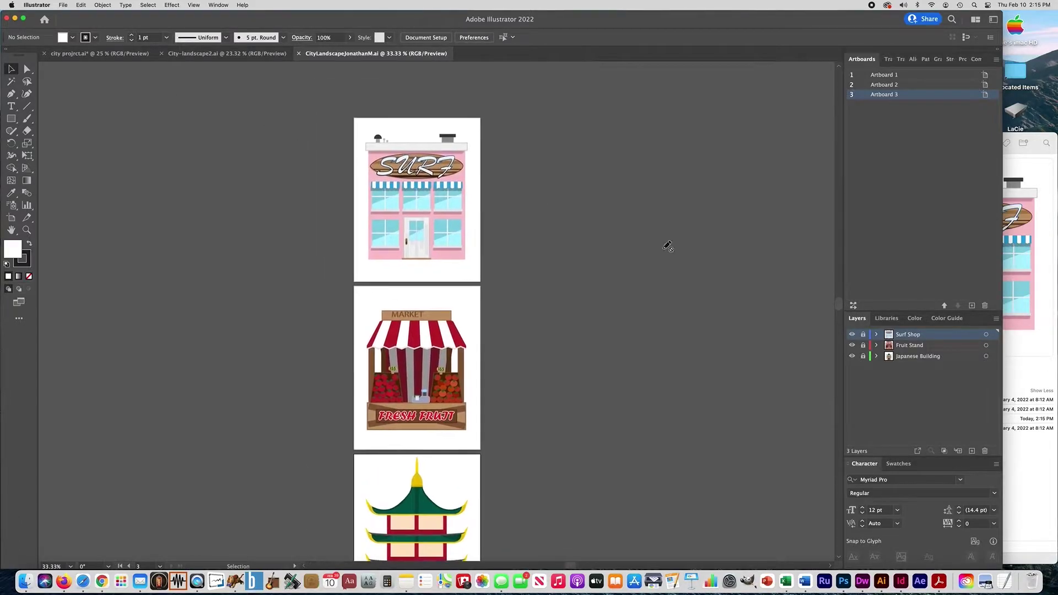
left_click_drag(863, 334, 863, 357)
- Position the fruit stand's MARKET text on its sign and convert it to outlines
left_click(406, 177)
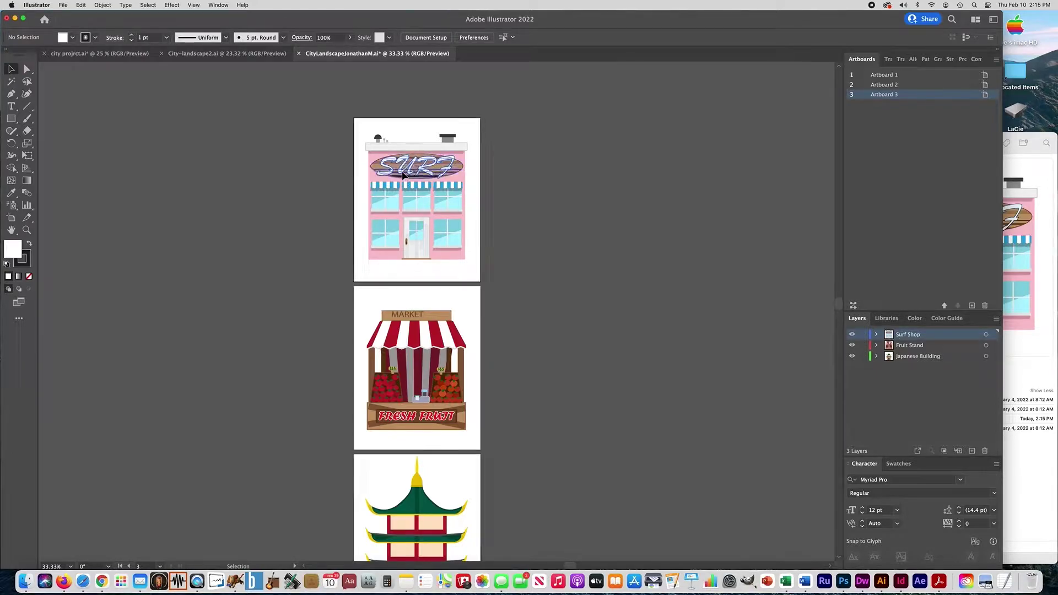
left_click(315, 183)
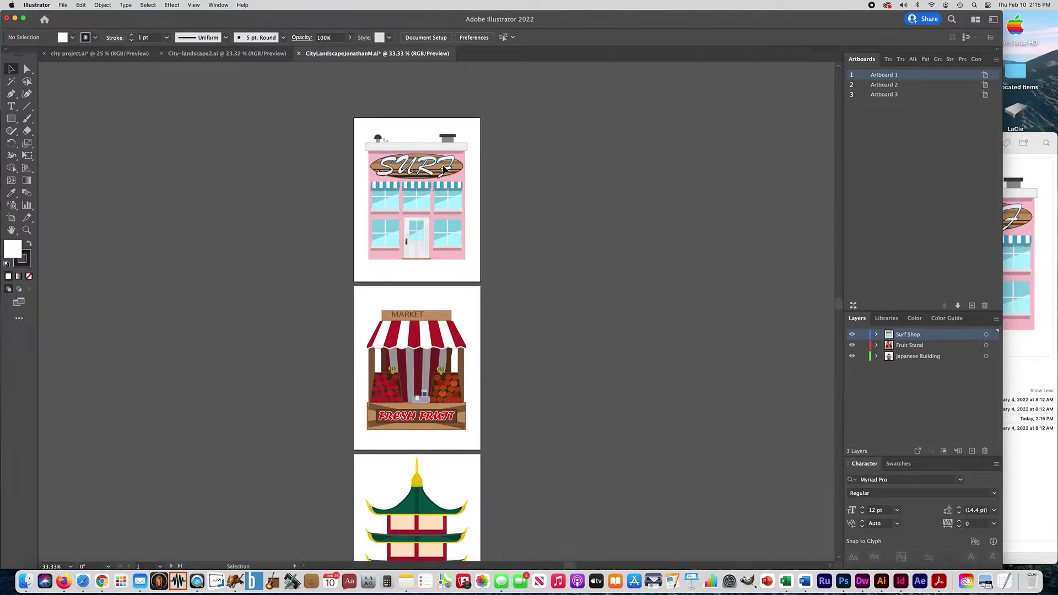
left_click(399, 324)
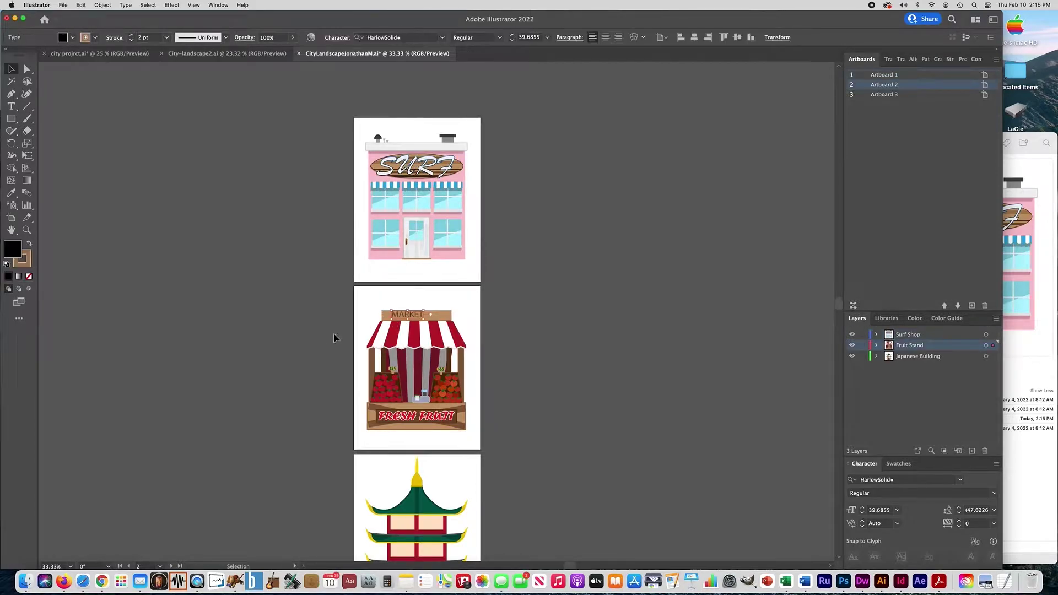
left_click(401, 327, "super")
left_click(451, 313, "super")
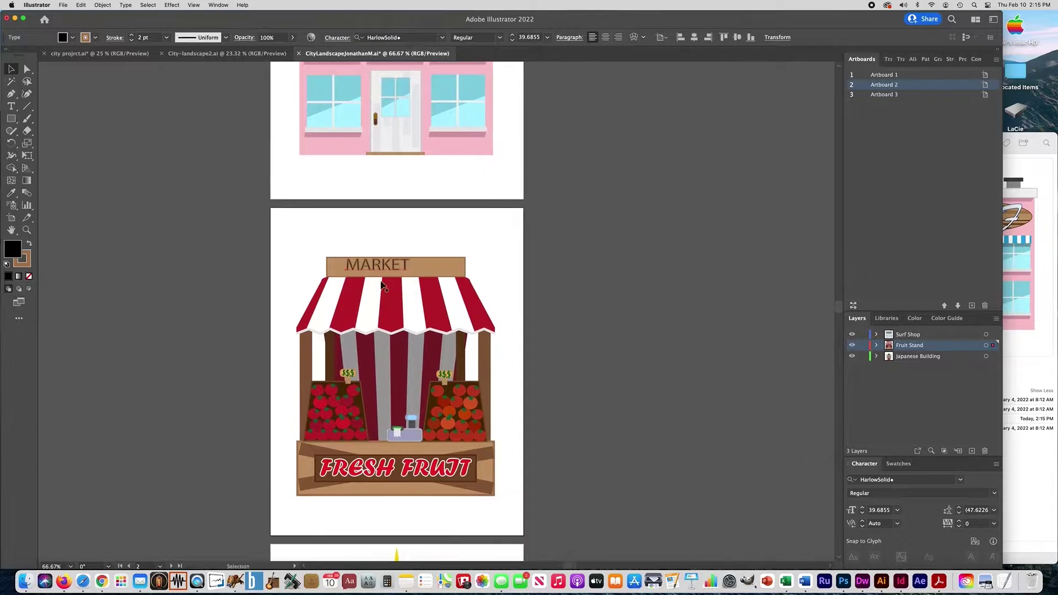
left_click_drag(374, 276, 450, 262)
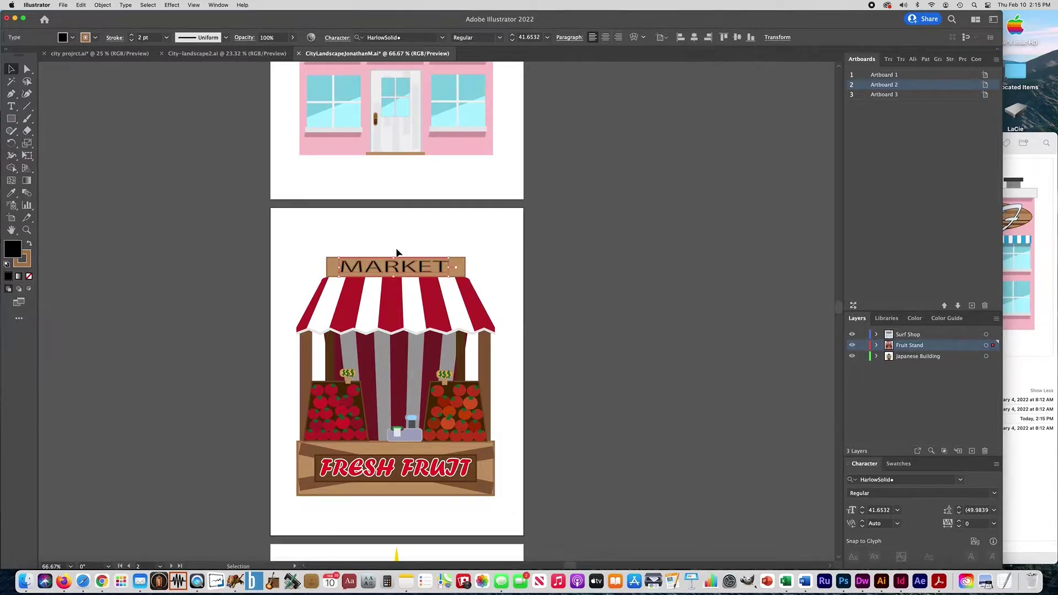
left_click(117, 4)
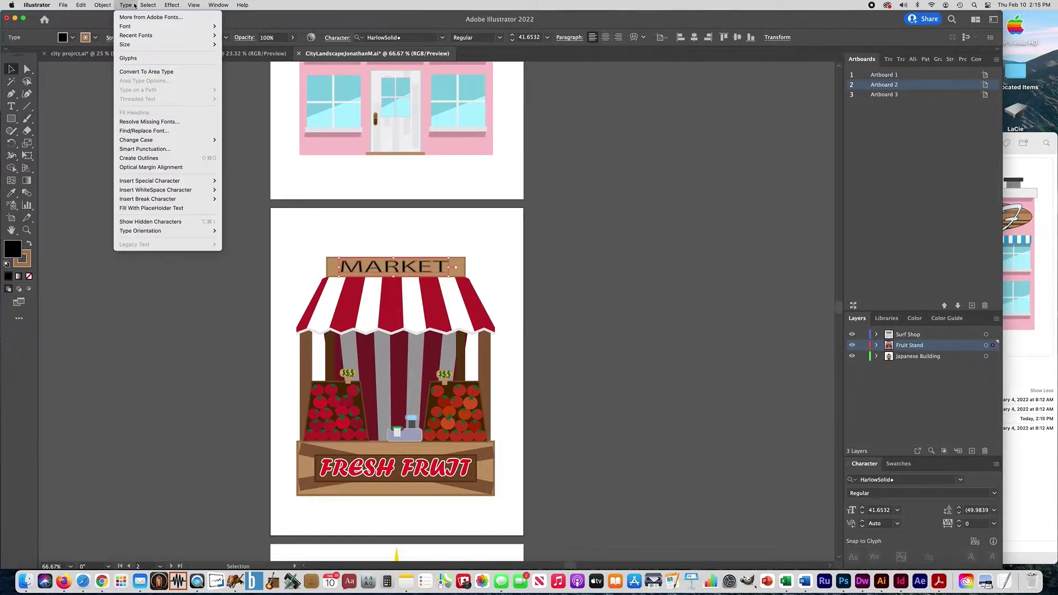
left_click(142, 158)
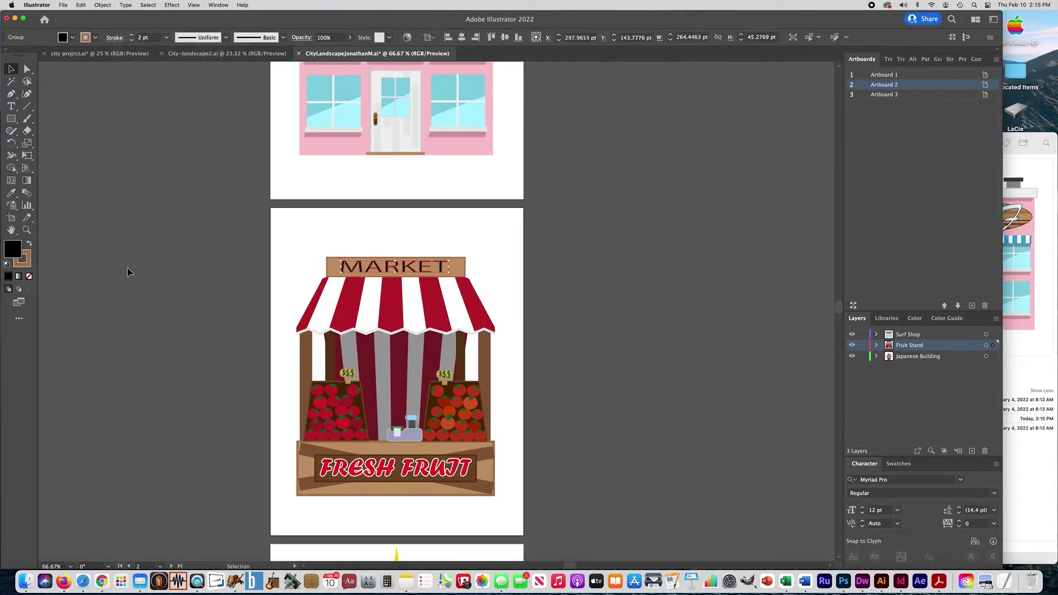
left_click(389, 474)
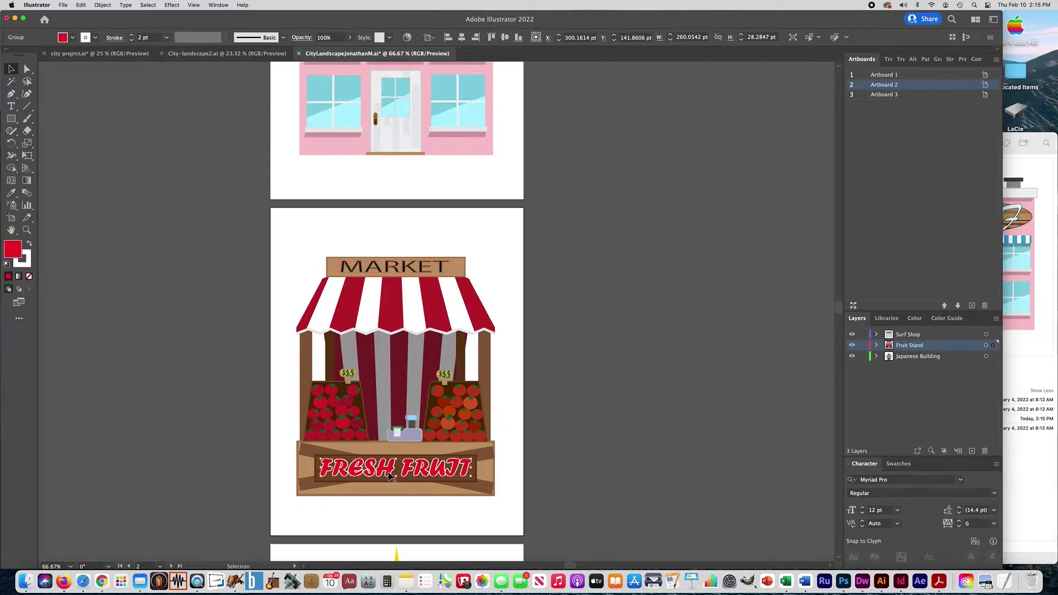
left_click(190, 430)
left_click_drag(227, 461, 200, 471)
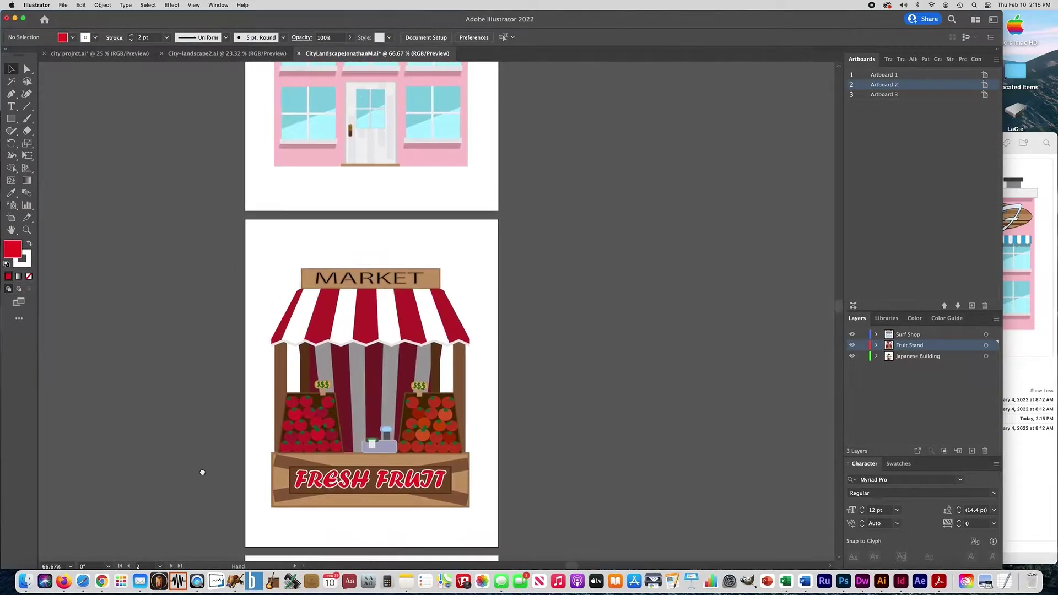
scroll(196, 215, "down", 2)
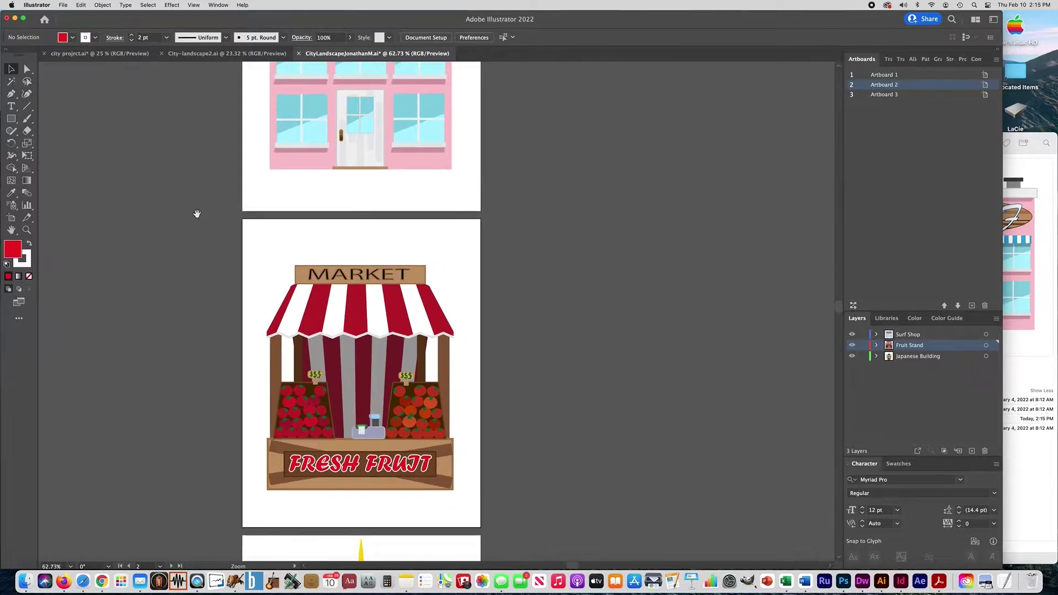
- Select the whole surf shop building as one group
left_click_drag(211, 180, 218, 324)
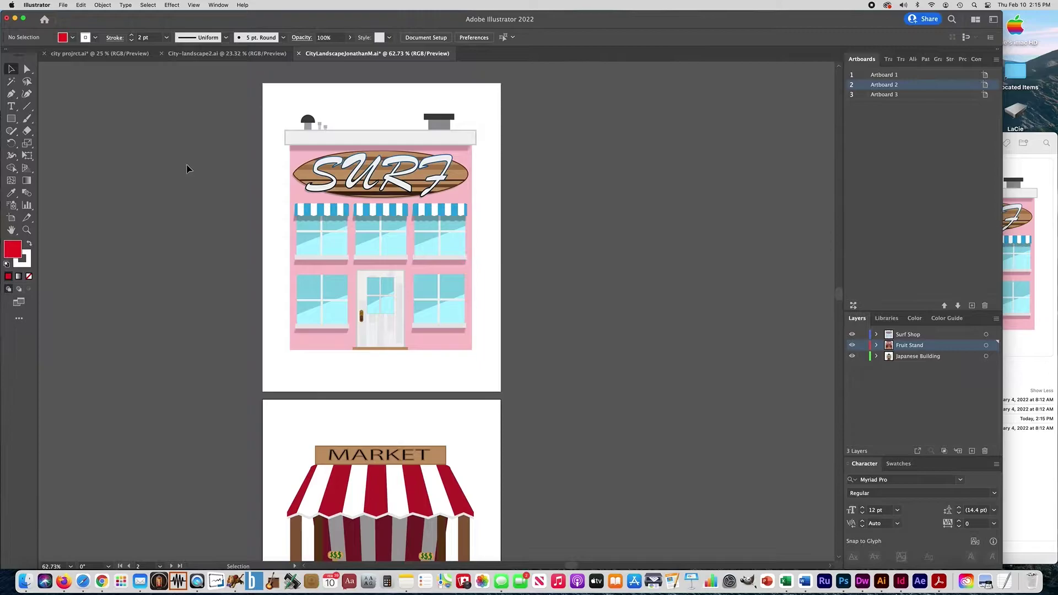
left_click_drag(263, 94, 533, 371)
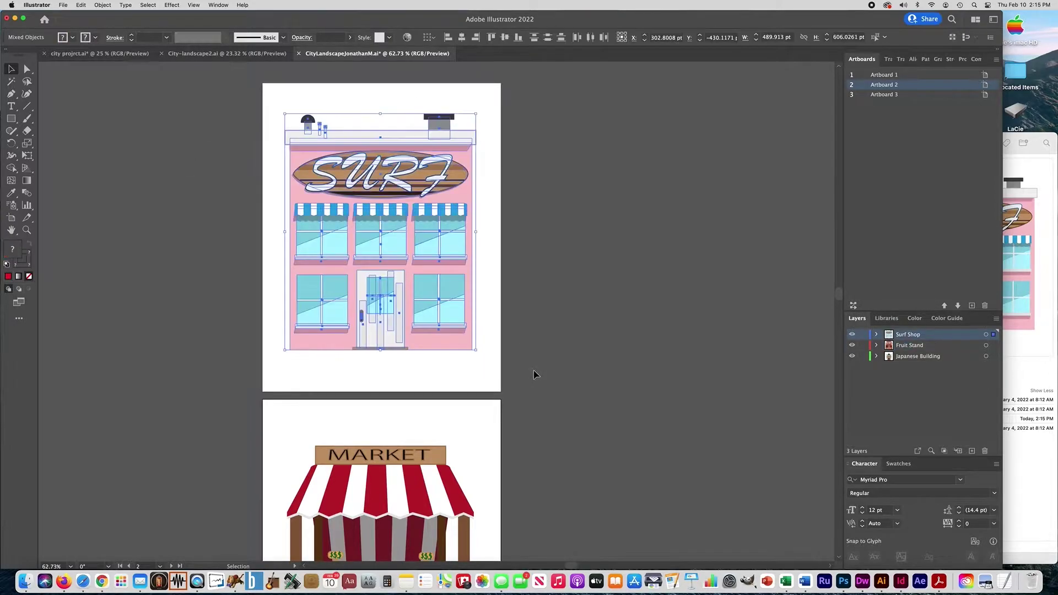
left_click(114, 118)
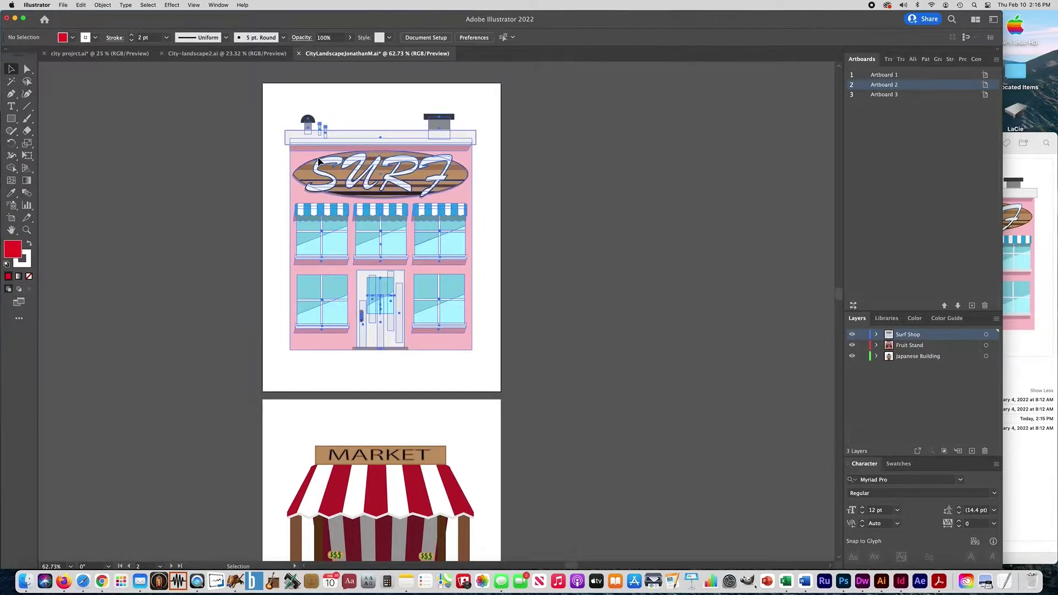
left_click_drag(318, 161, 336, 148)
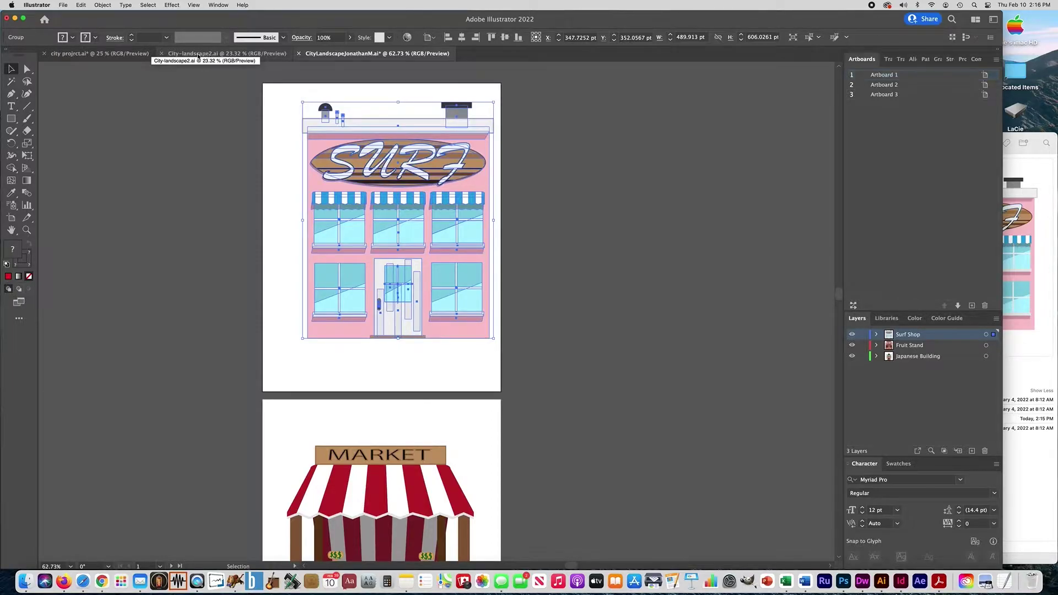
- Paste the surf shop into City-landscape2's front buildings layer, shrunk beside the Cafe Plus building
left_click(198, 55)
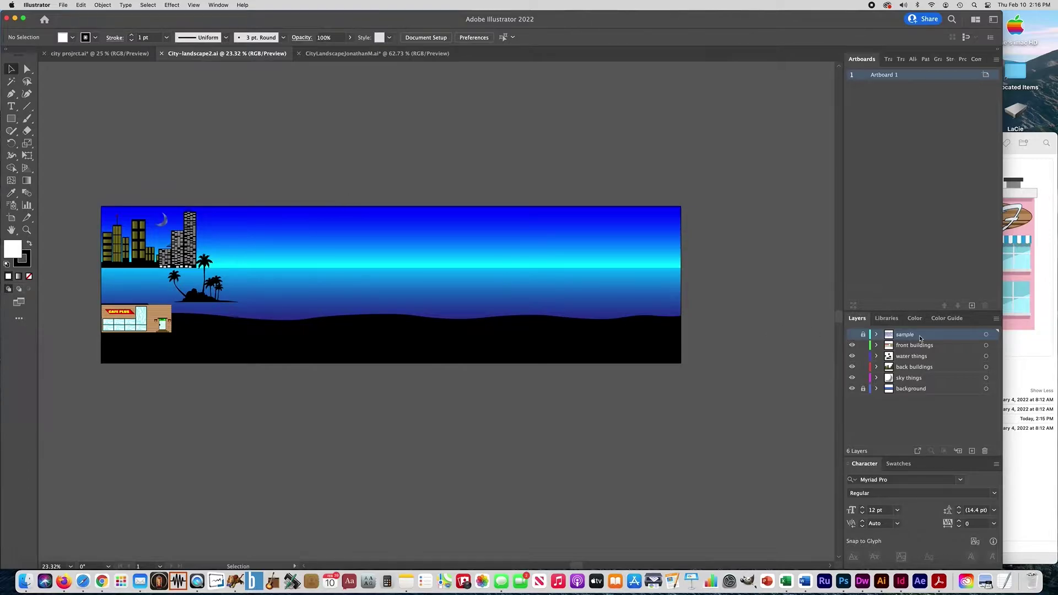
left_click(908, 347)
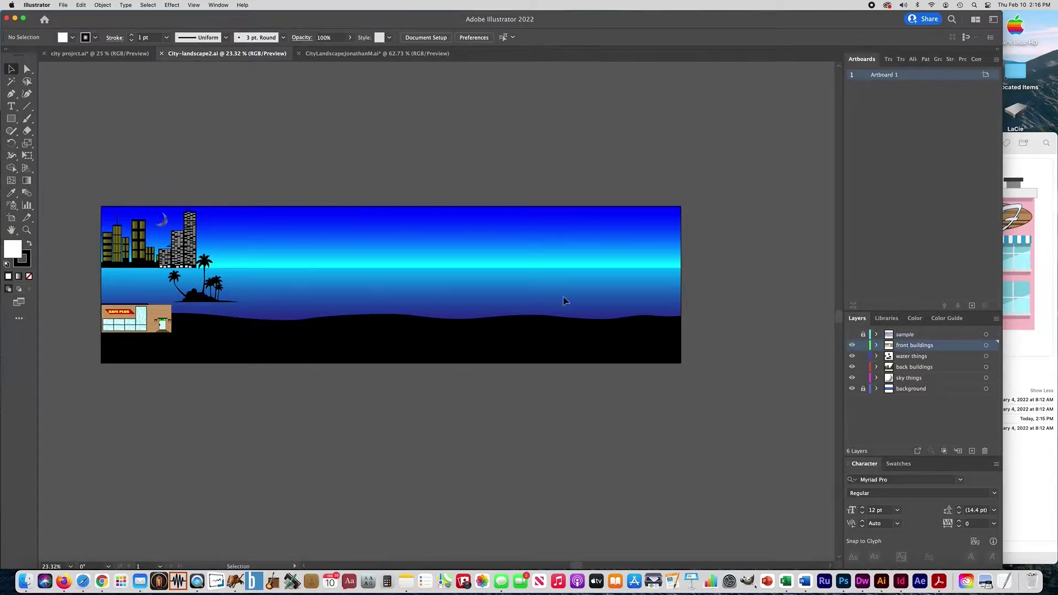
key("super+v")
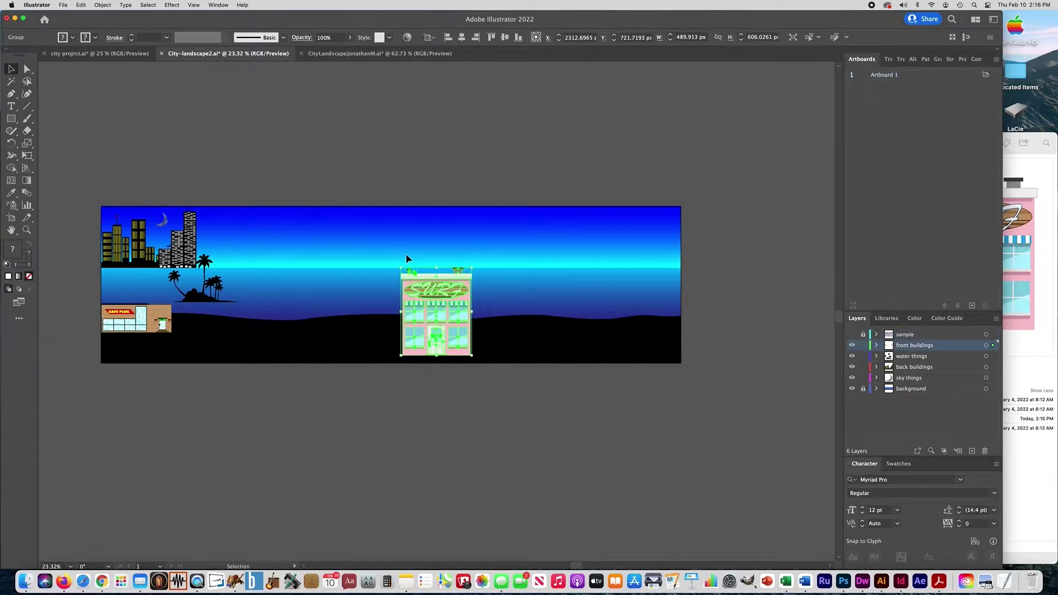
left_click_drag(432, 326, 202, 306)
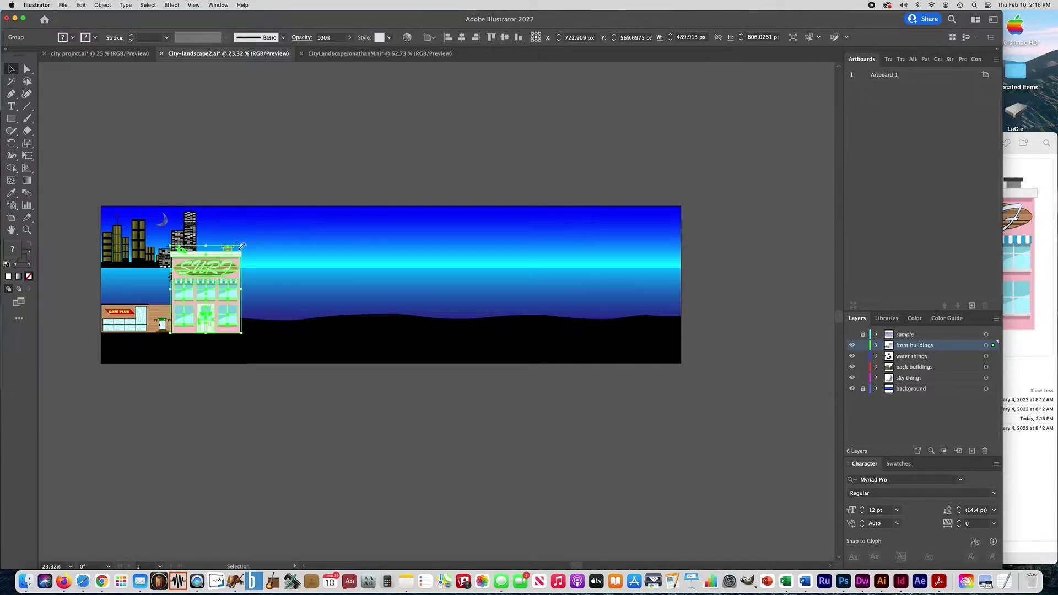
left_click_drag(243, 246, 210, 288)
left_click(268, 173)
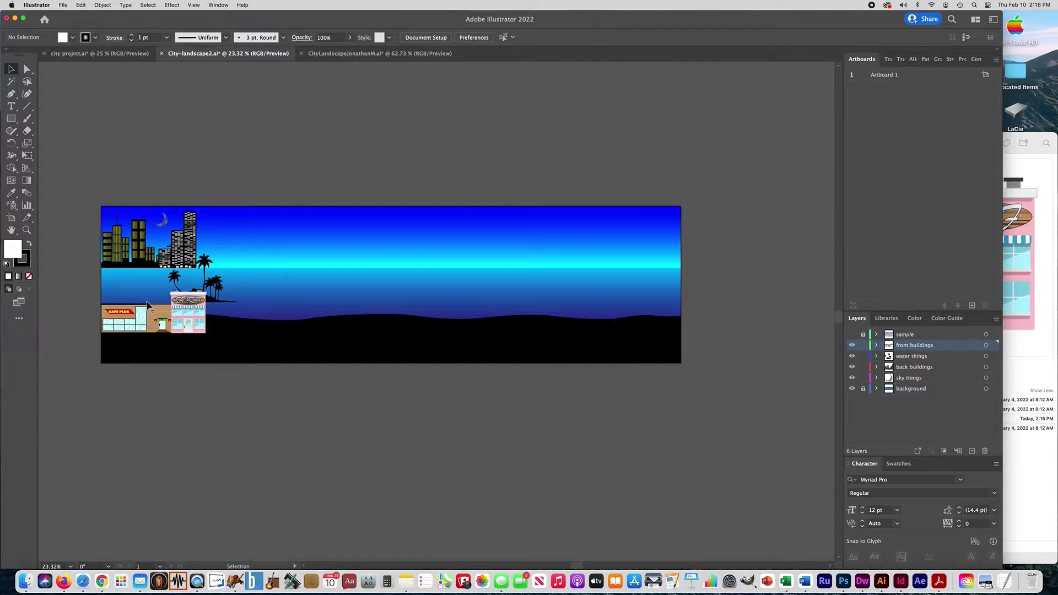
- Scale the Cafe Plus building group slightly smaller in City-landscape2
left_click(104, 55)
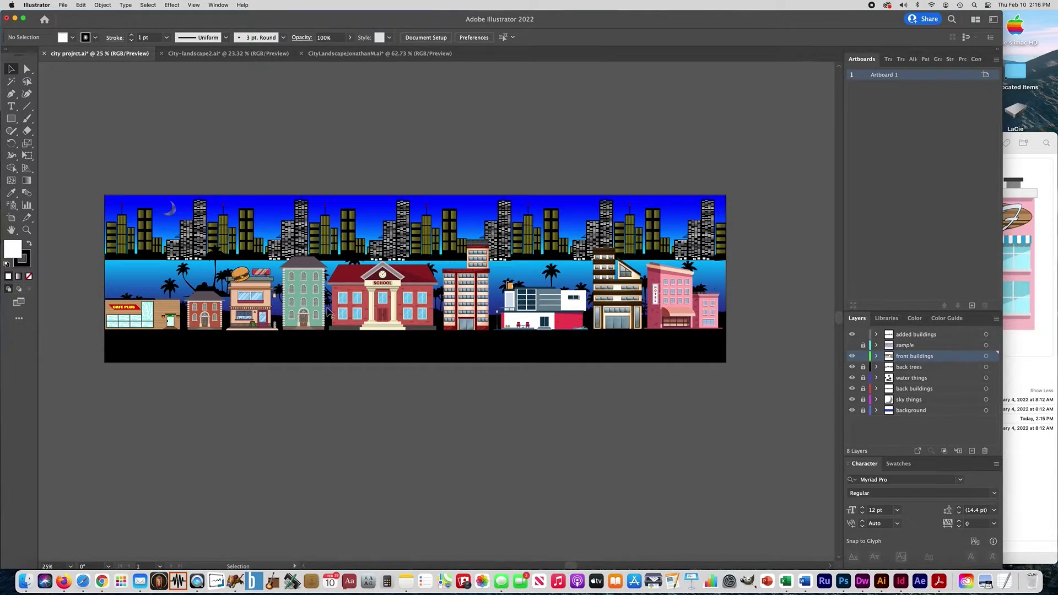
left_click(230, 55)
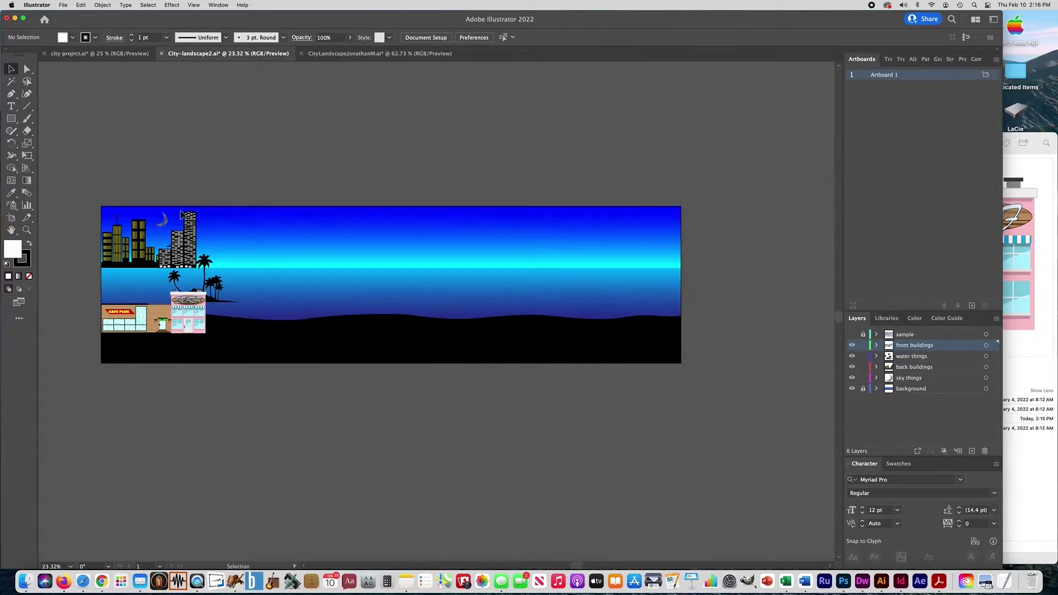
left_click(134, 330)
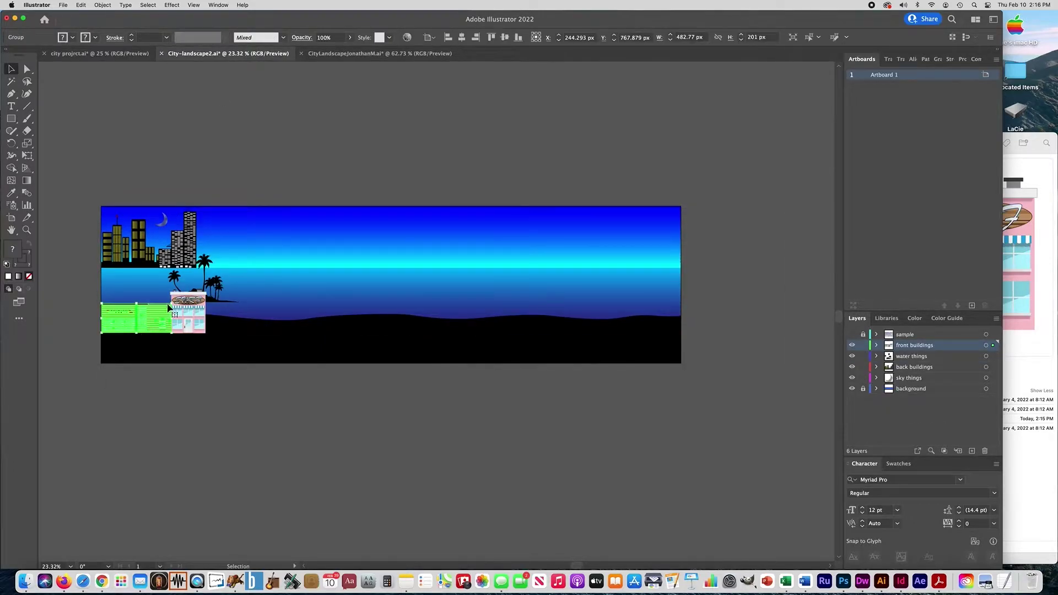
left_click_drag(169, 305, 184, 308)
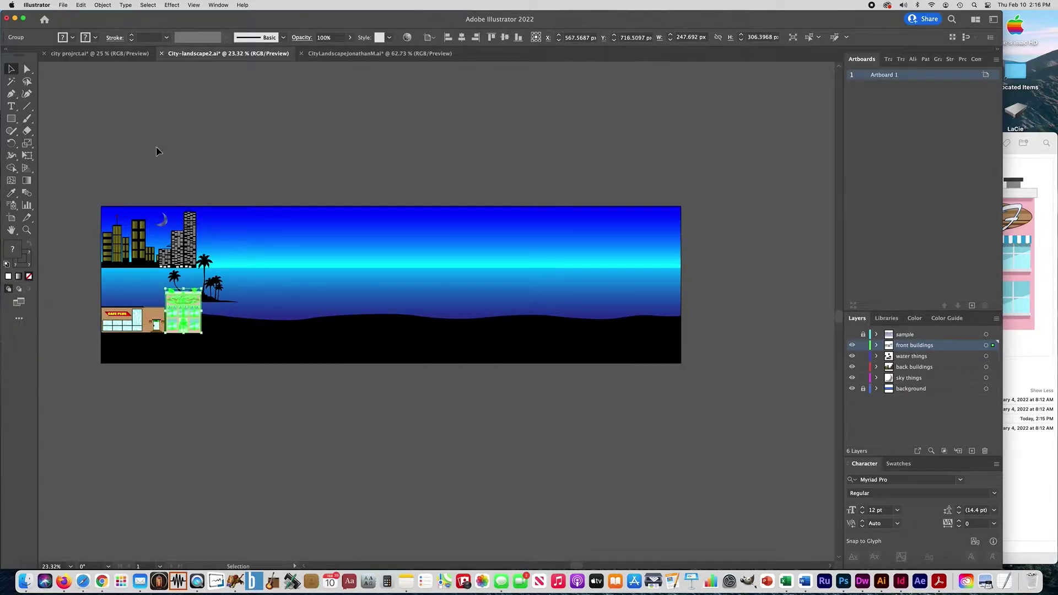
left_click(186, 129)
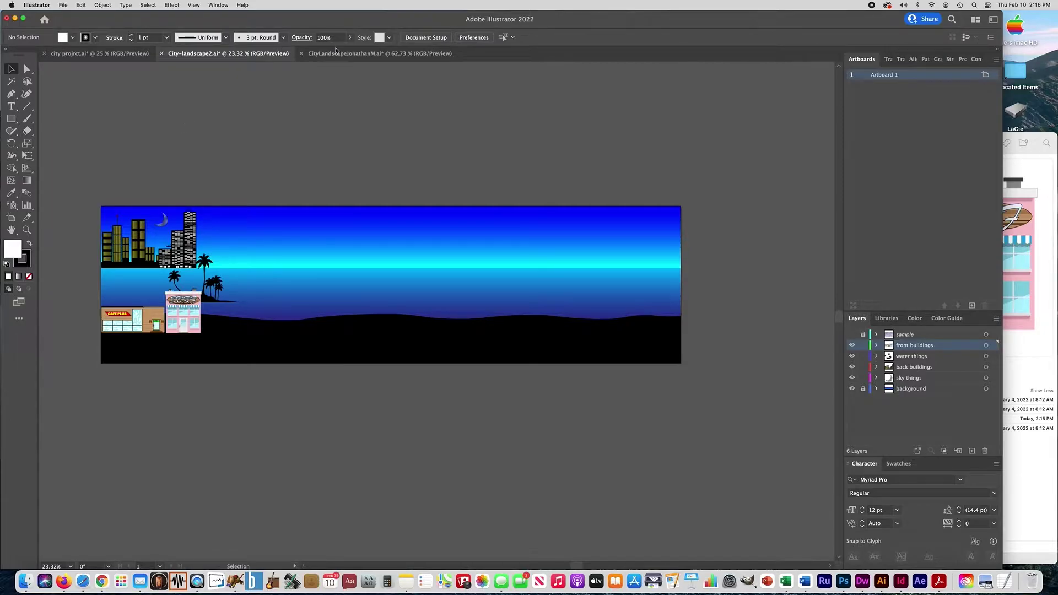
- Select all the artwork on the Fruit Stand layer in CityLandscapeJonathanM
left_click(335, 54)
scroll(279, 342, "down", 3)
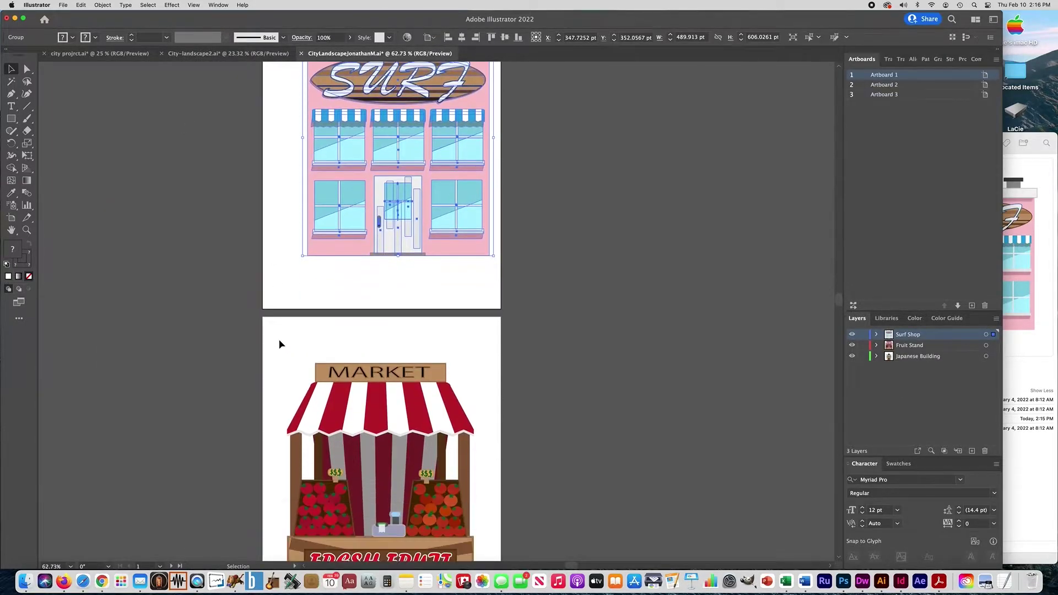
left_click_drag(635, 338, 613, 160)
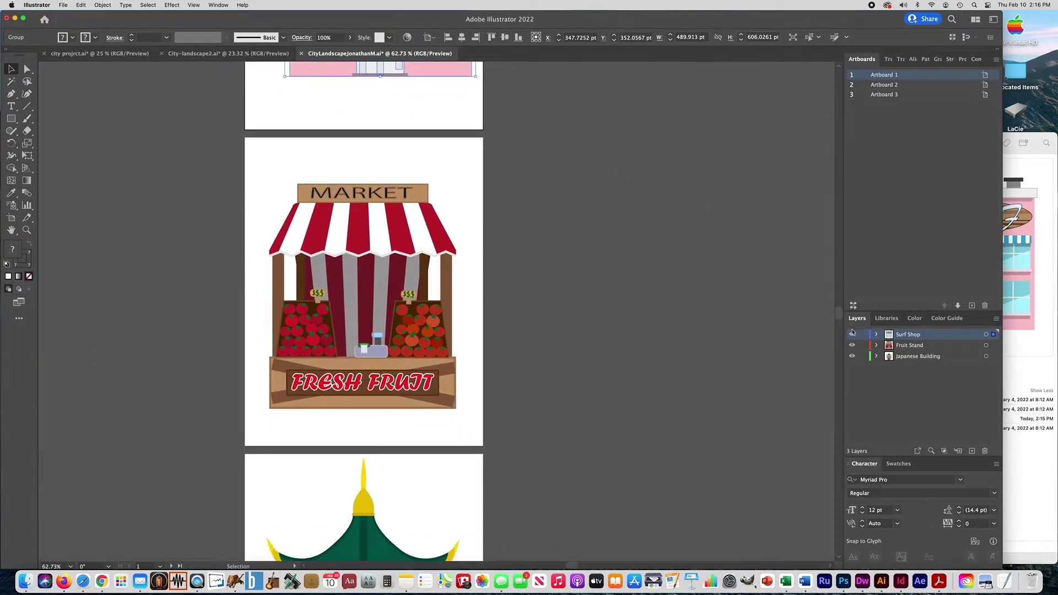
left_click(911, 347)
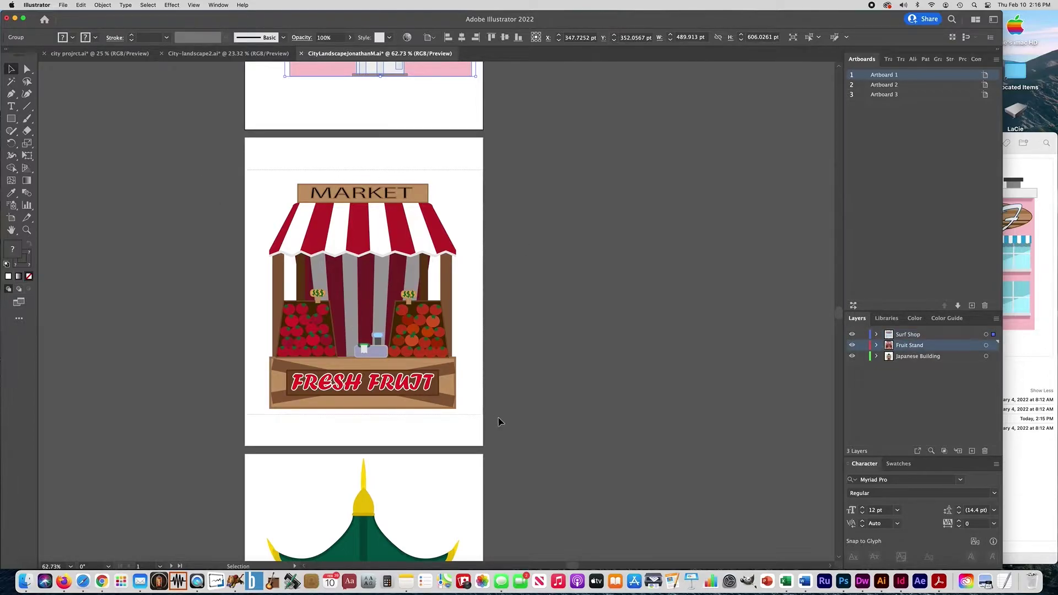
key("super+alt+a")
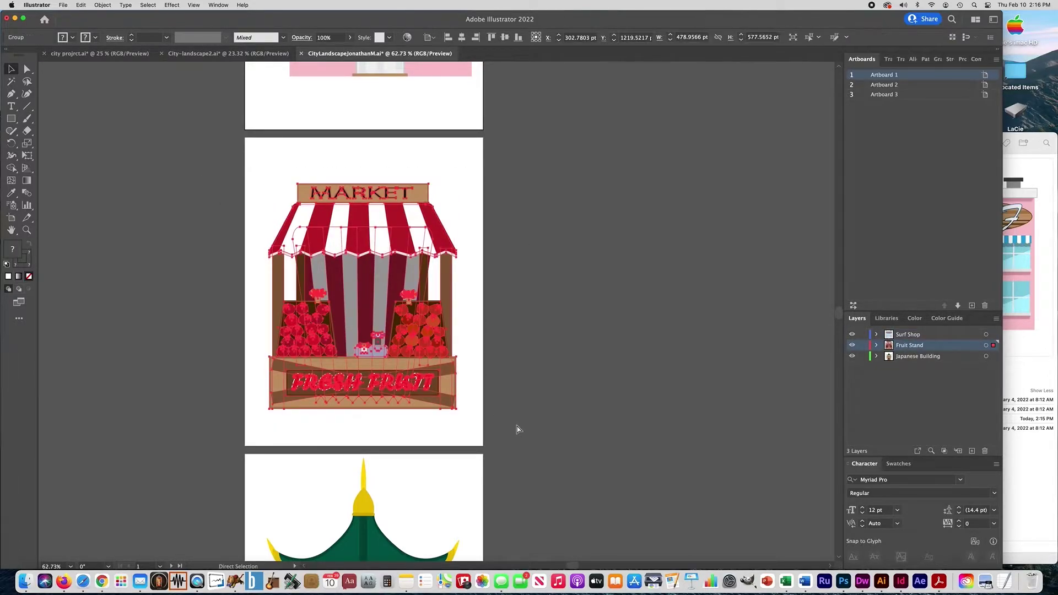
- Paste the fruit stand into City-landscape2, move it next to the pink shop and scale it down
key("v")
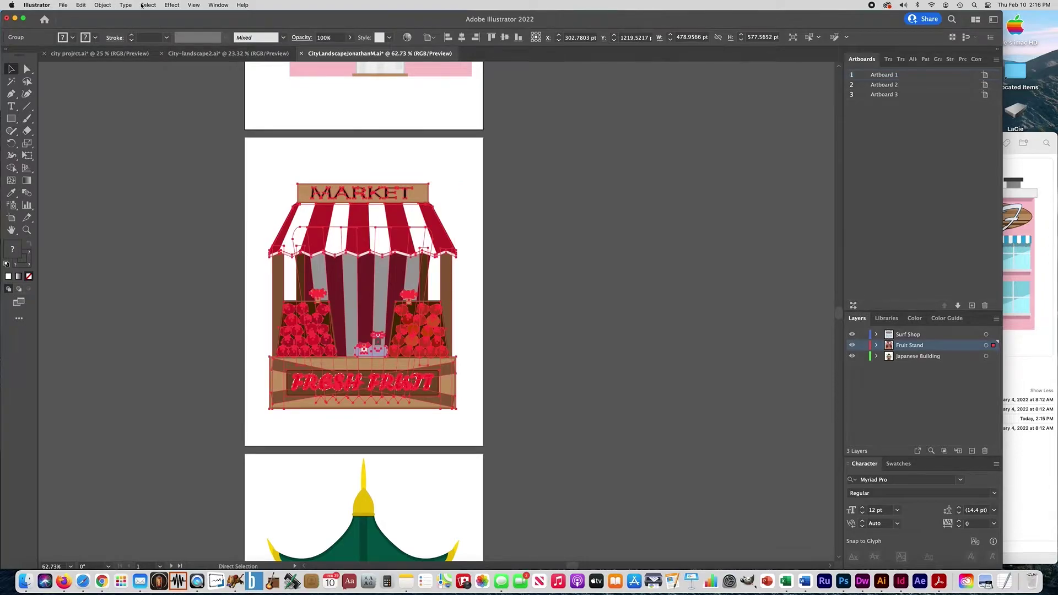
left_click(194, 56)
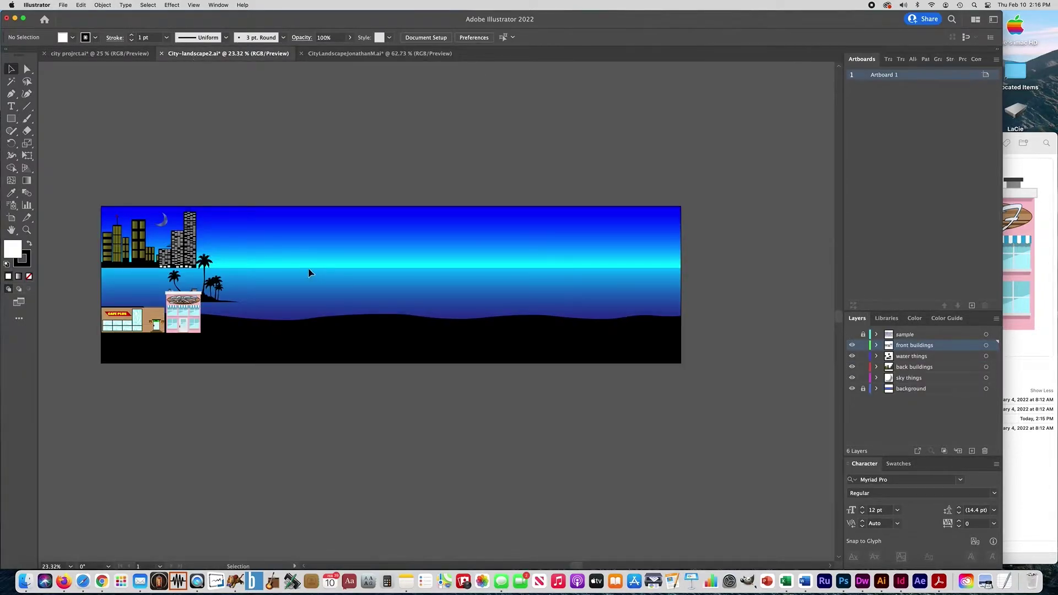
key("cmd+v")
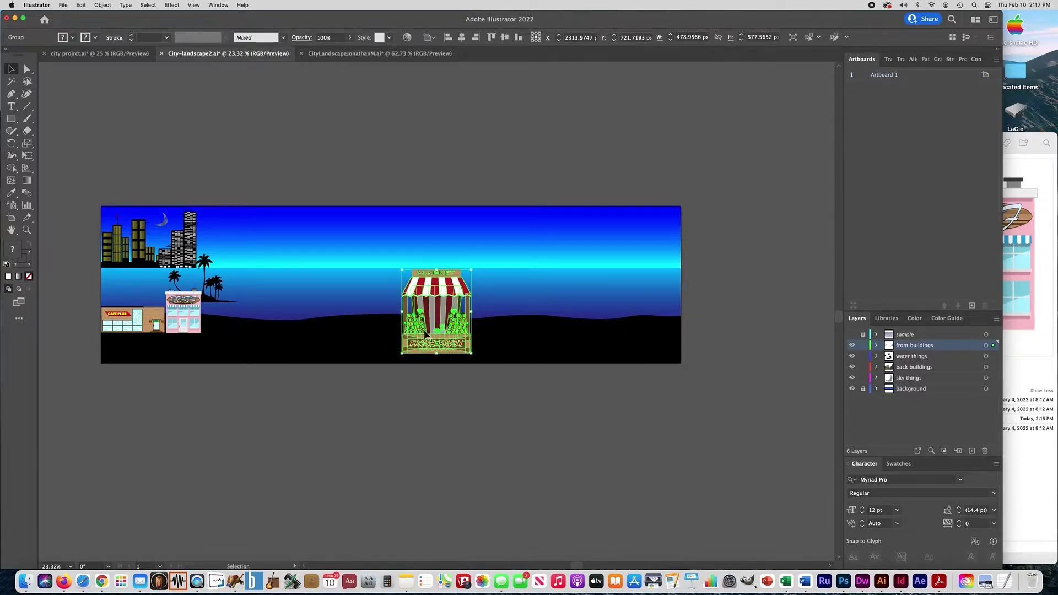
left_click_drag(429, 335, 235, 311)
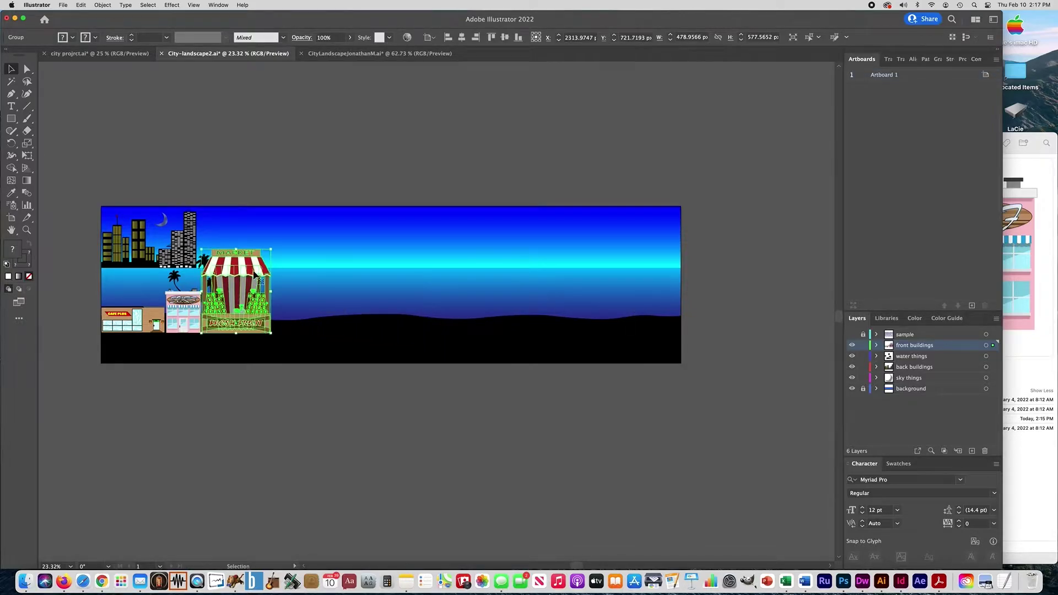
left_click_drag(272, 250, 237, 307)
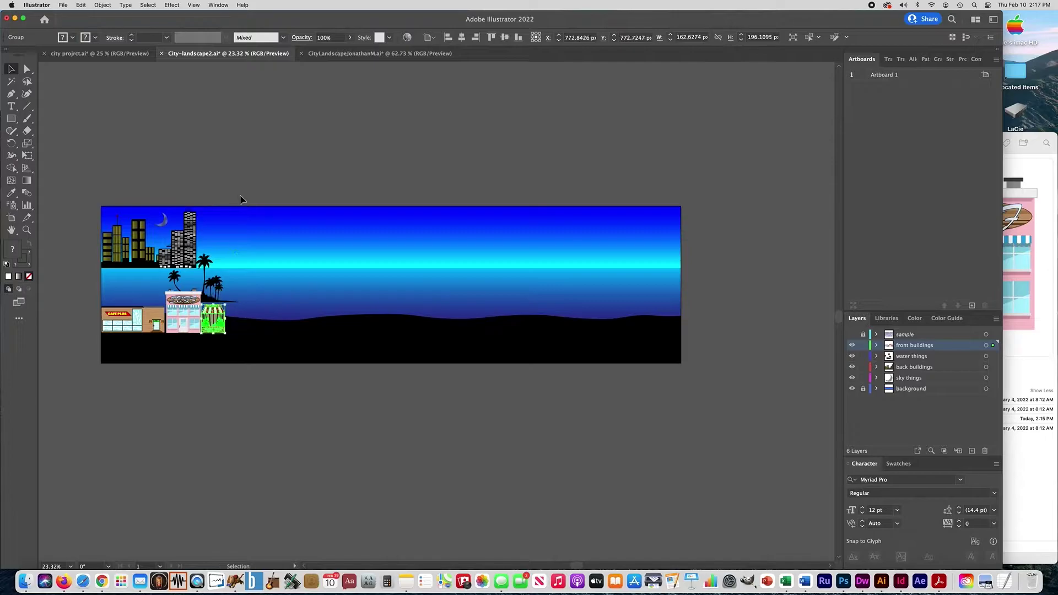
left_click(236, 199)
- Zoom in on the shop row and shrink the fruit stand a little more
left_click(216, 329)
left_click(364, 305)
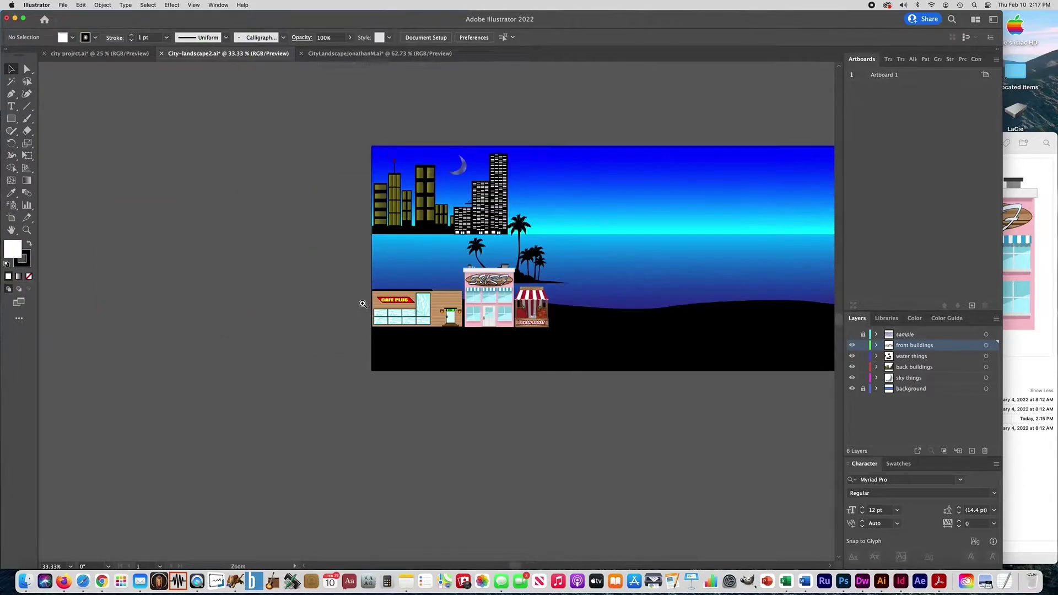
left_click(462, 302)
left_click(461, 302)
scroll(461, 302, "right", 10)
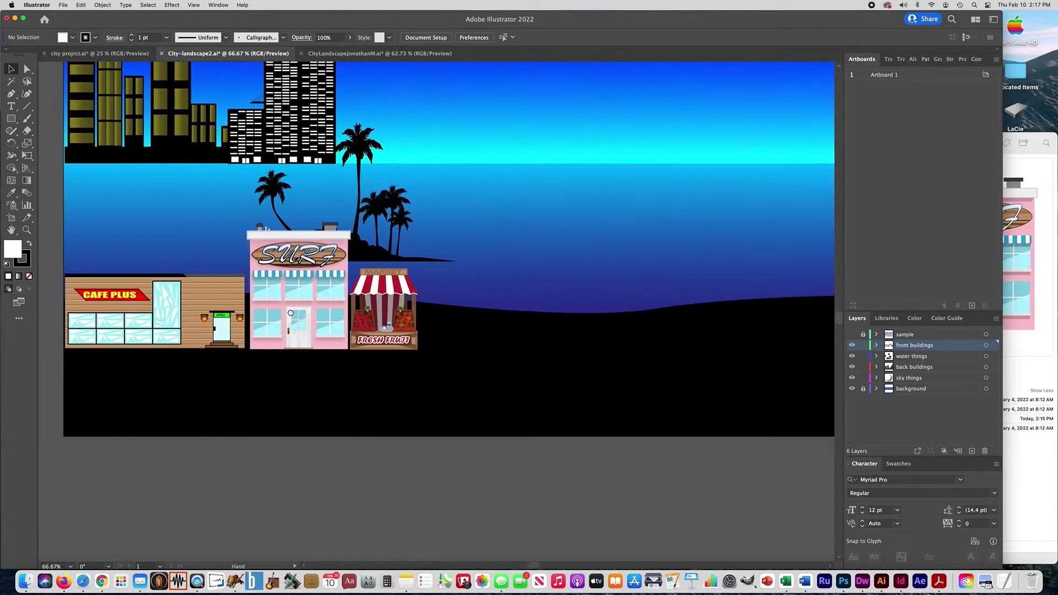
left_click(399, 285)
left_click_drag(417, 269, 414, 272)
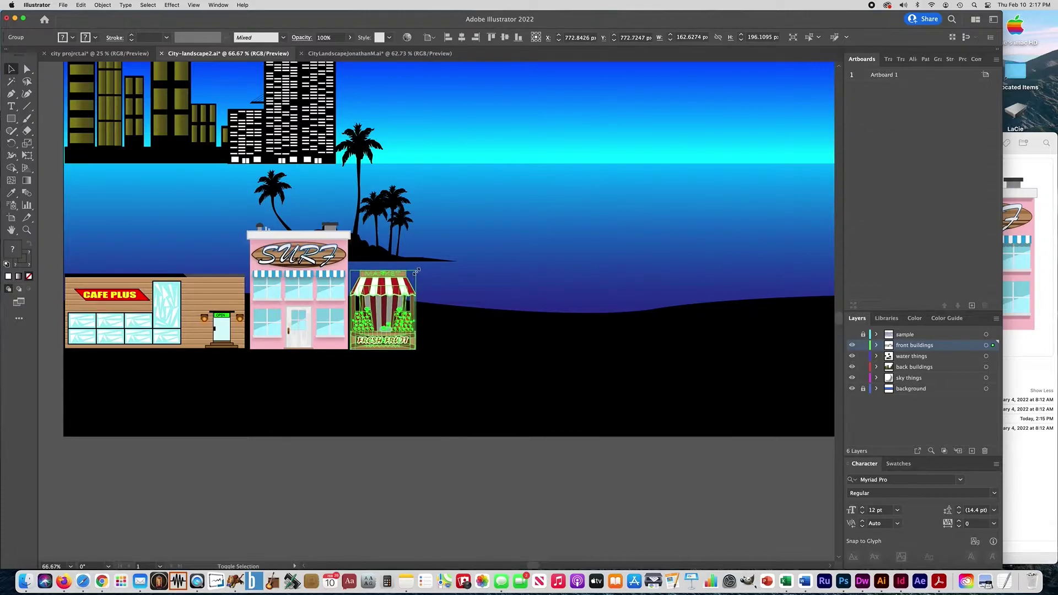
left_click(220, 473)
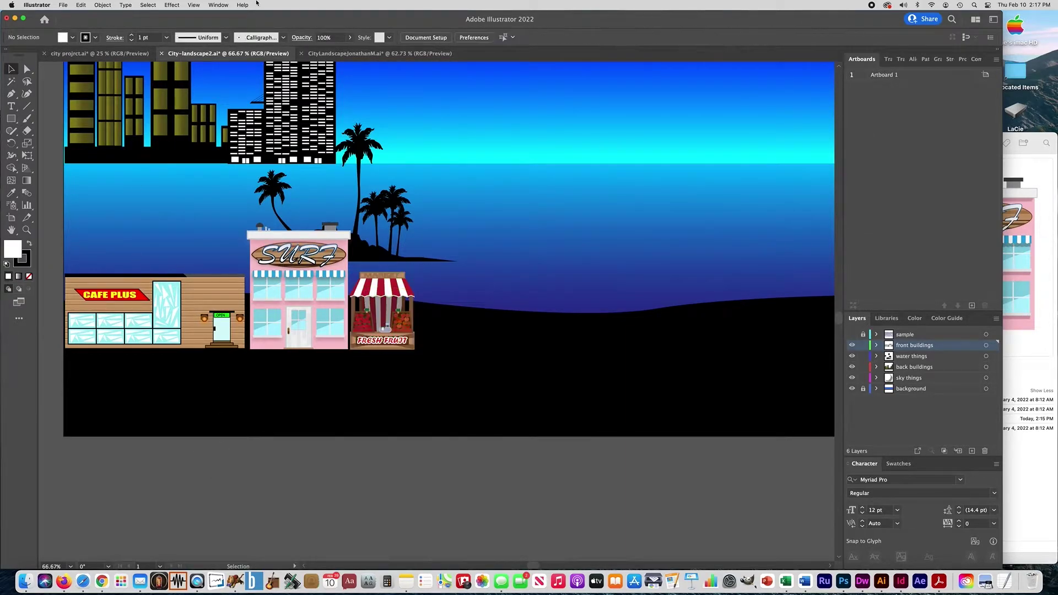
- Select and group all the Japanese building artwork, then close CityLandscapeJonathanM without saving
left_click(361, 53)
scroll(248, 192, "down", 3)
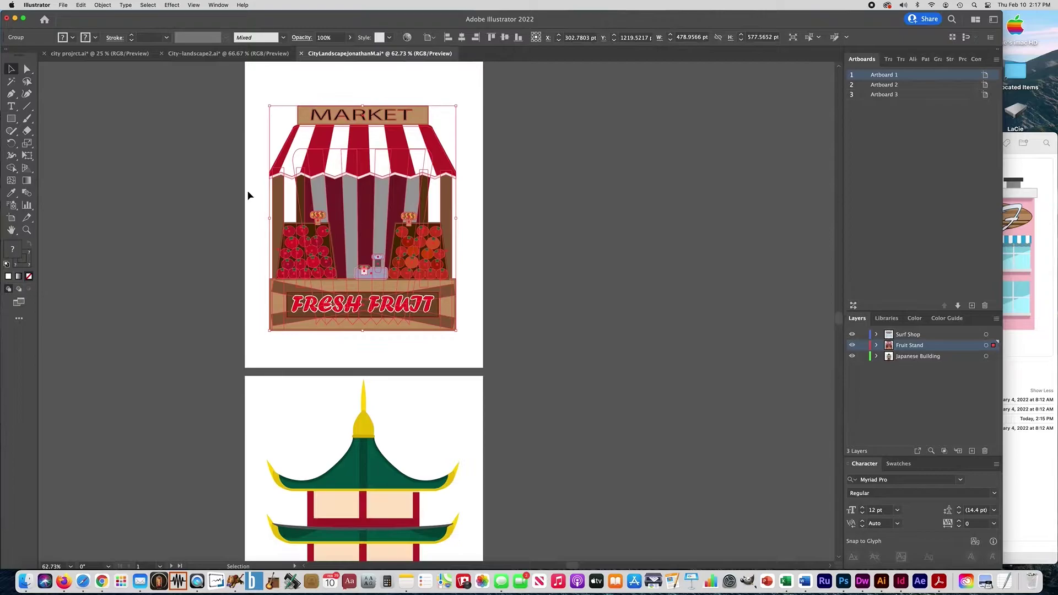
left_click(325, 214)
scroll(507, 172, "down", 5)
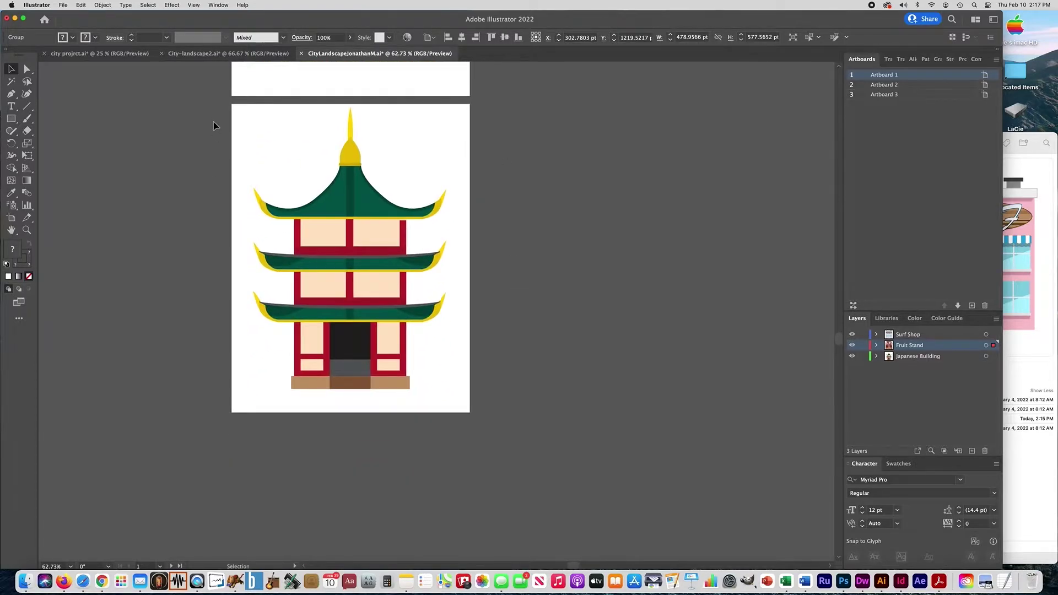
key("super+alt+a")
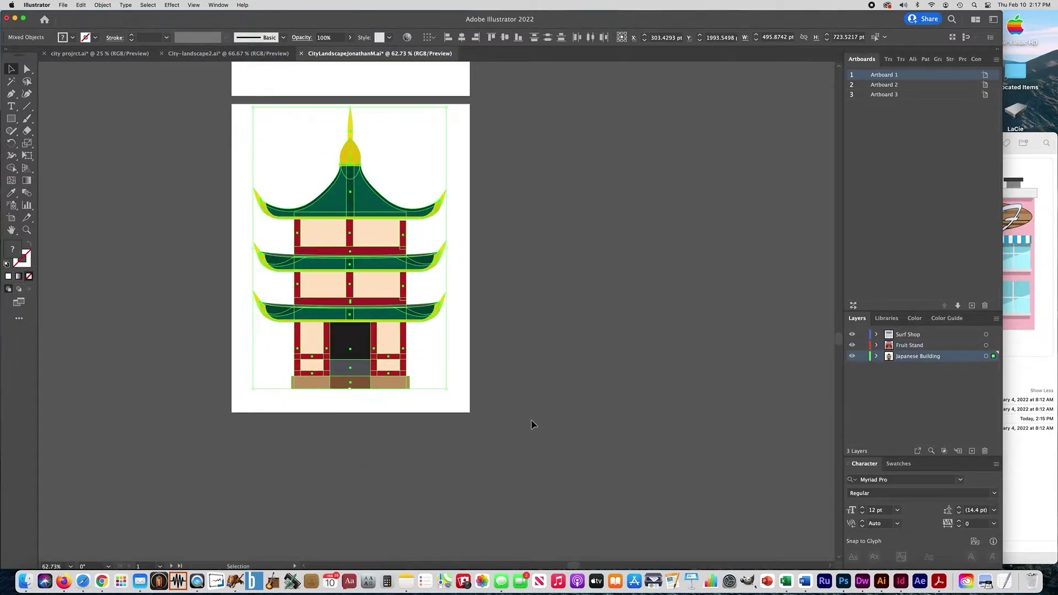
key("super+g")
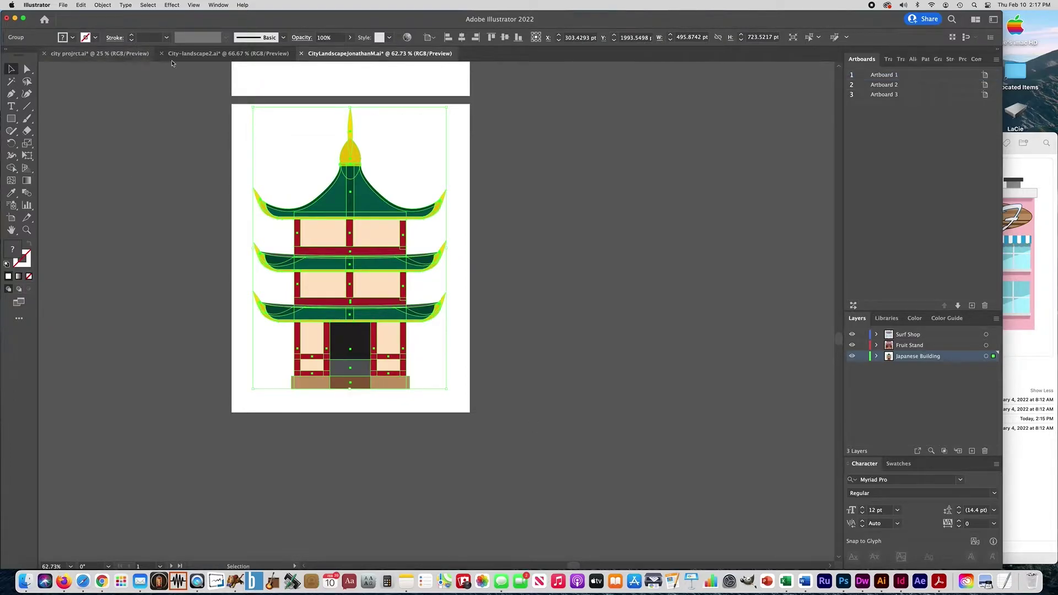
left_click(301, 53)
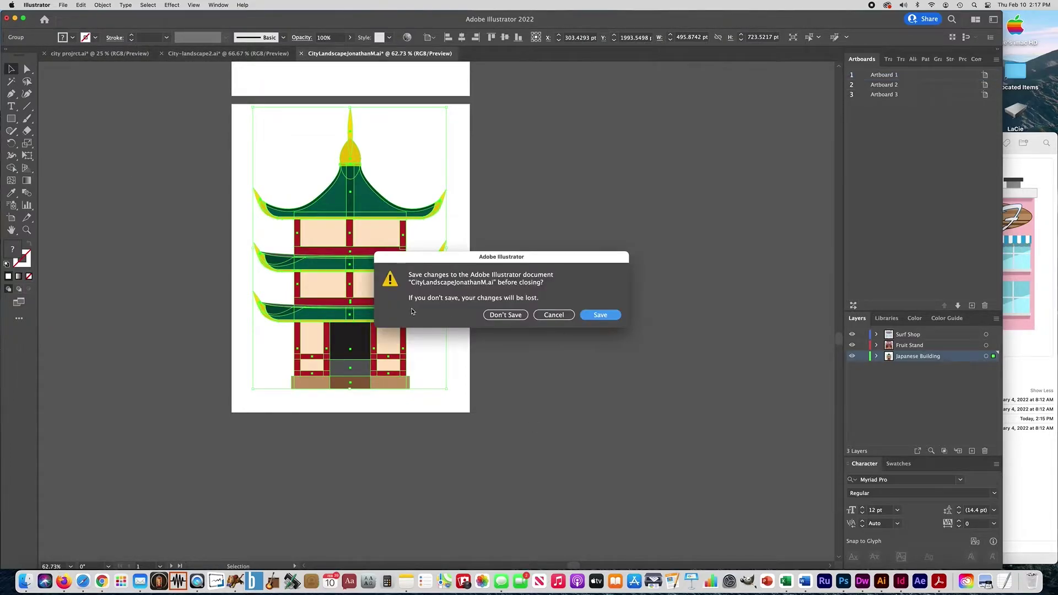
left_click(516, 319)
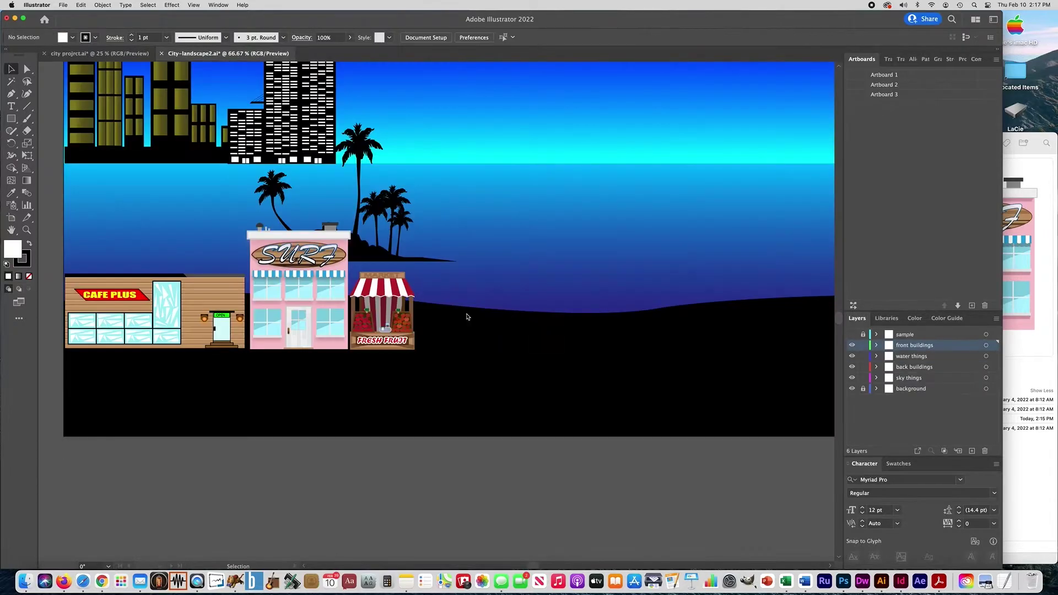
- Paste the pagoda into City-landscape2, shrink it and set it near the palm trees
key("super+v")
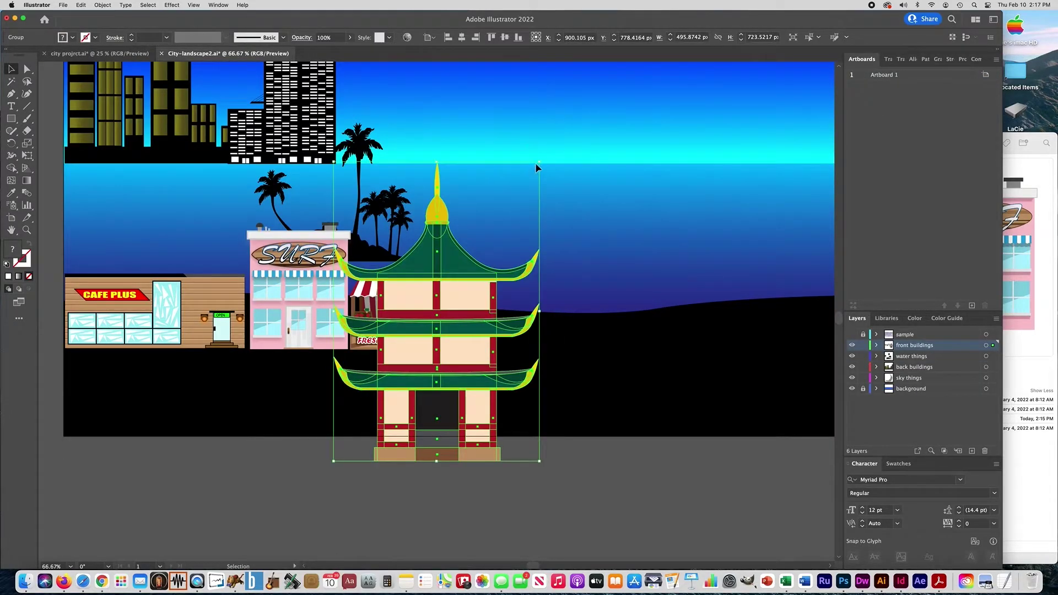
left_click_drag(540, 162, 393, 374)
left_click_drag(360, 409, 374, 205)
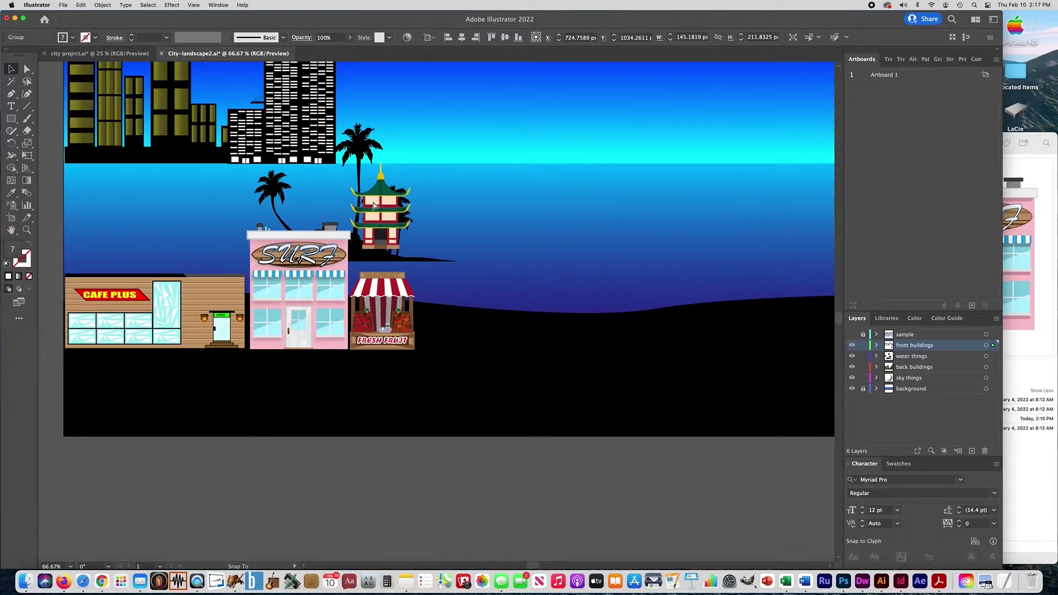
left_click_drag(374, 205, 321, 194)
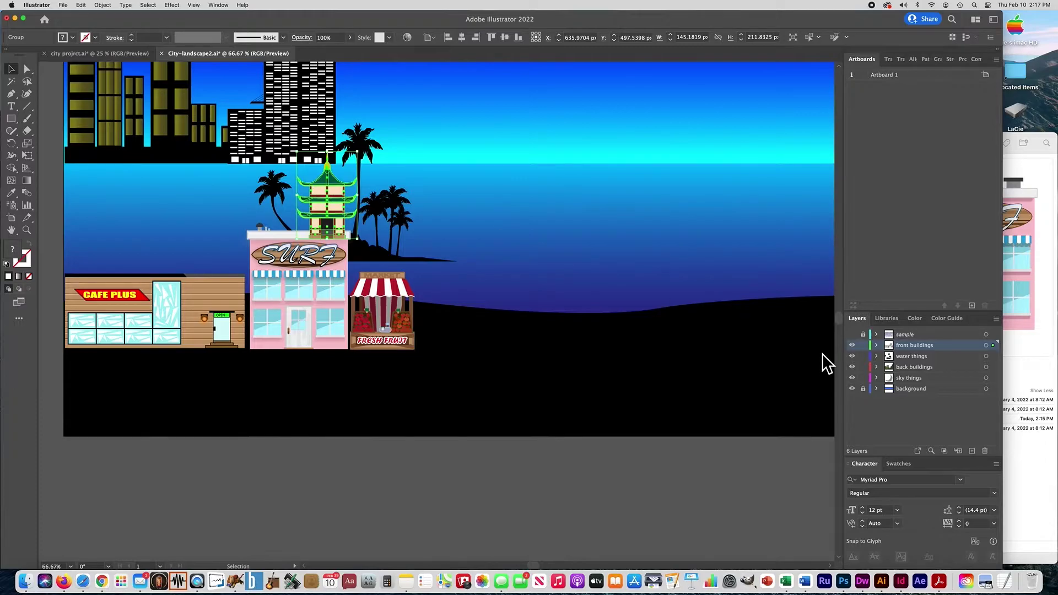
- Move the pagoda into the water things layer and scale it down onto the palm island
key("Delete")
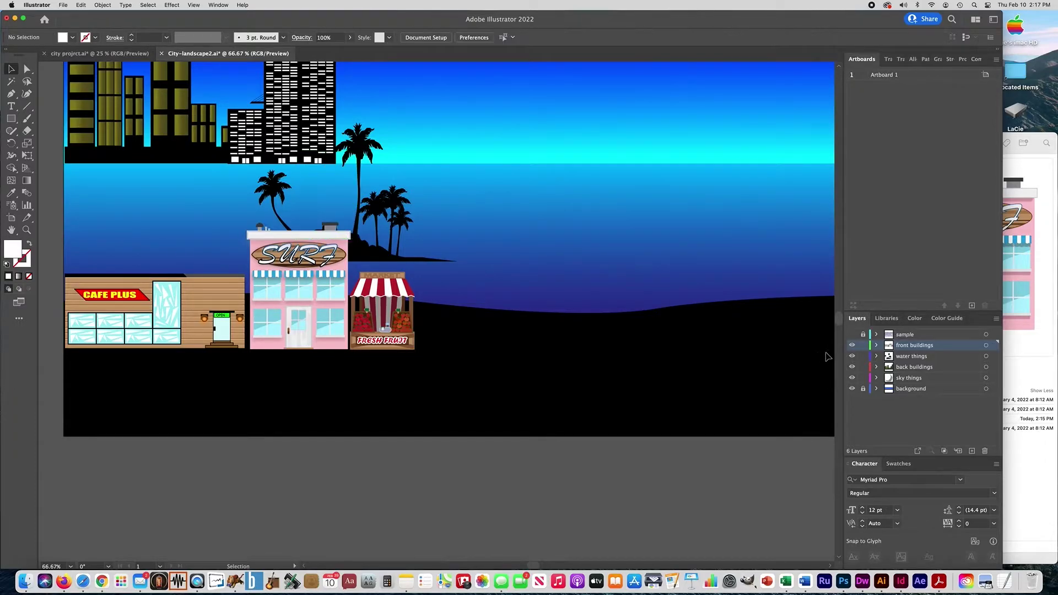
left_click(902, 359)
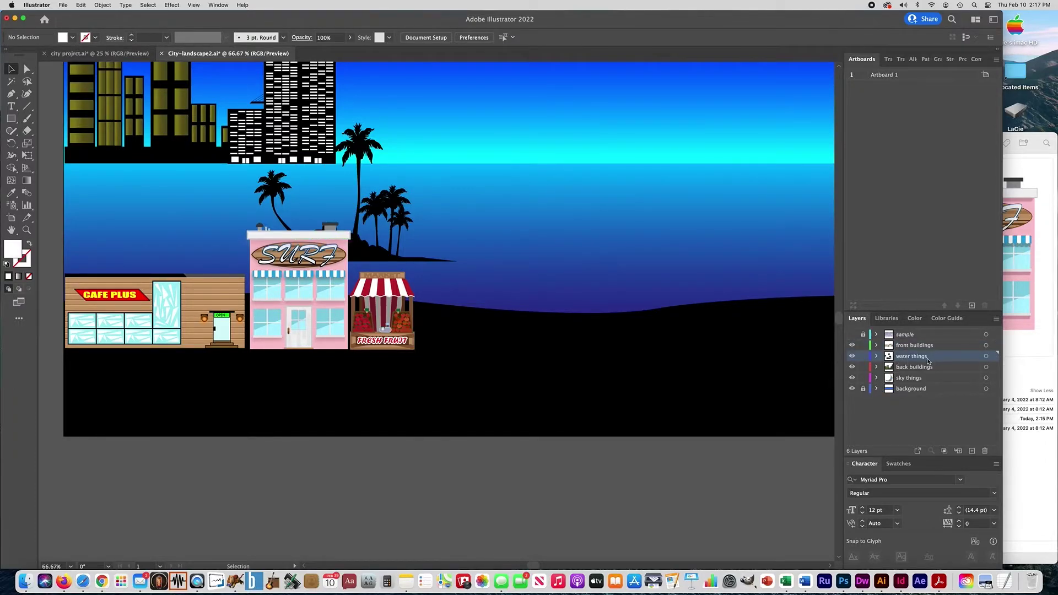
key("super+v")
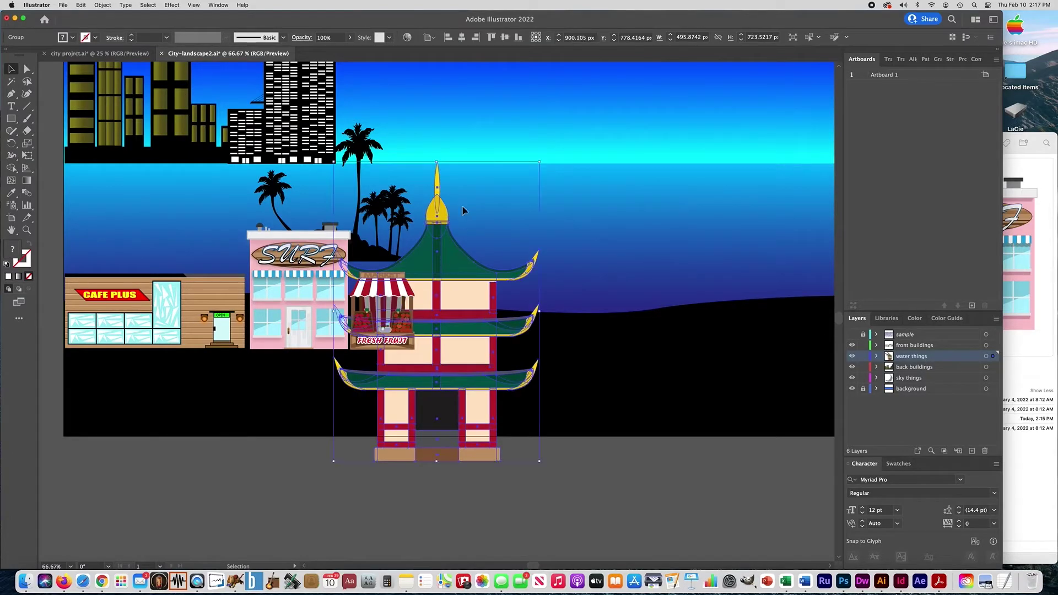
left_click_drag(539, 163, 332, 183)
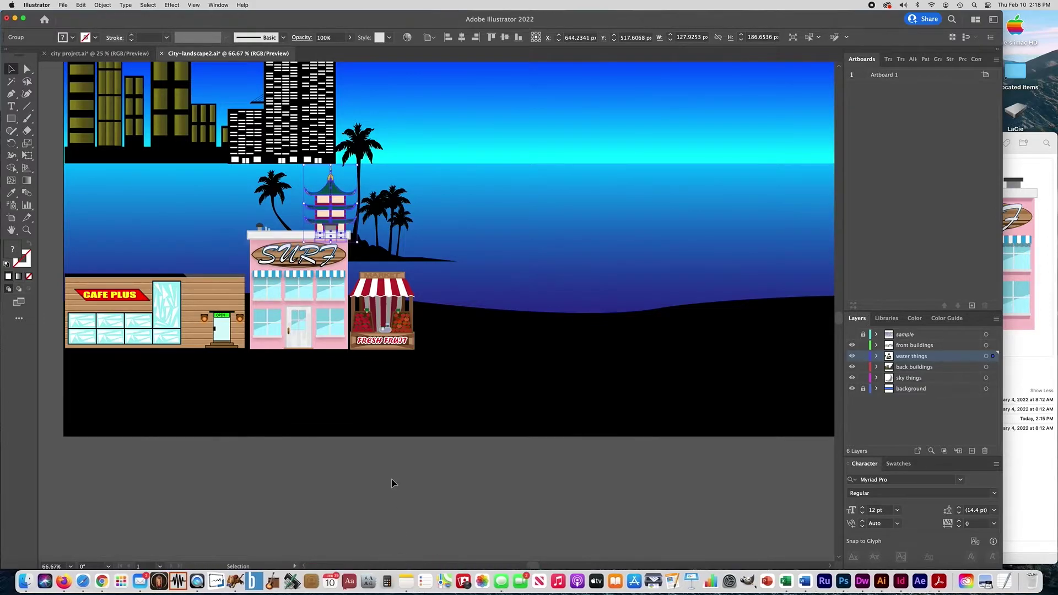
left_click(395, 485)
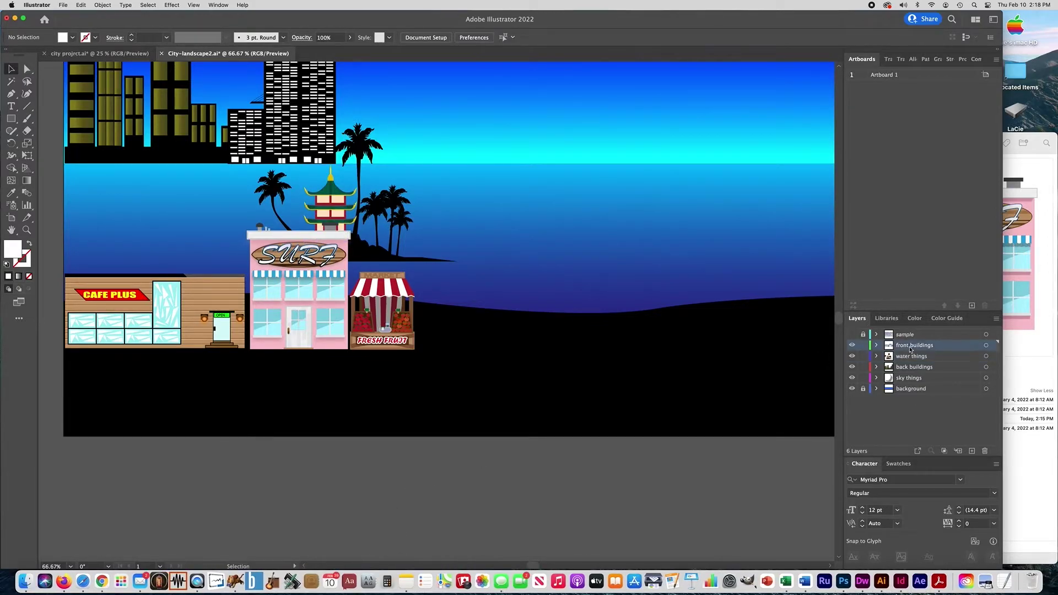
- Open Pablo-city.ai from Finder and close the missing-fonts warning
left_click(1026, 439)
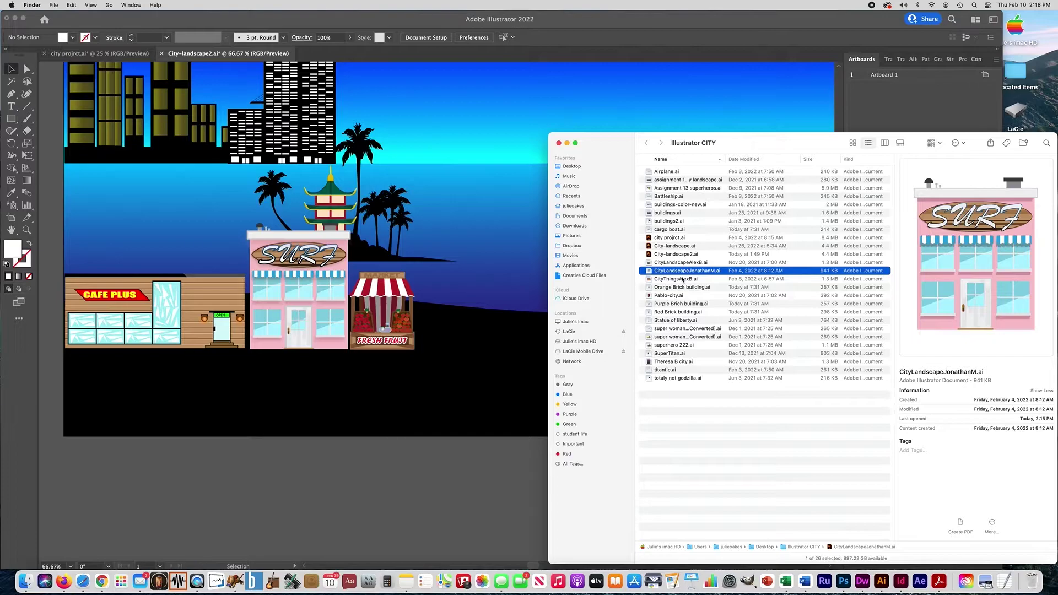
double_click(663, 296)
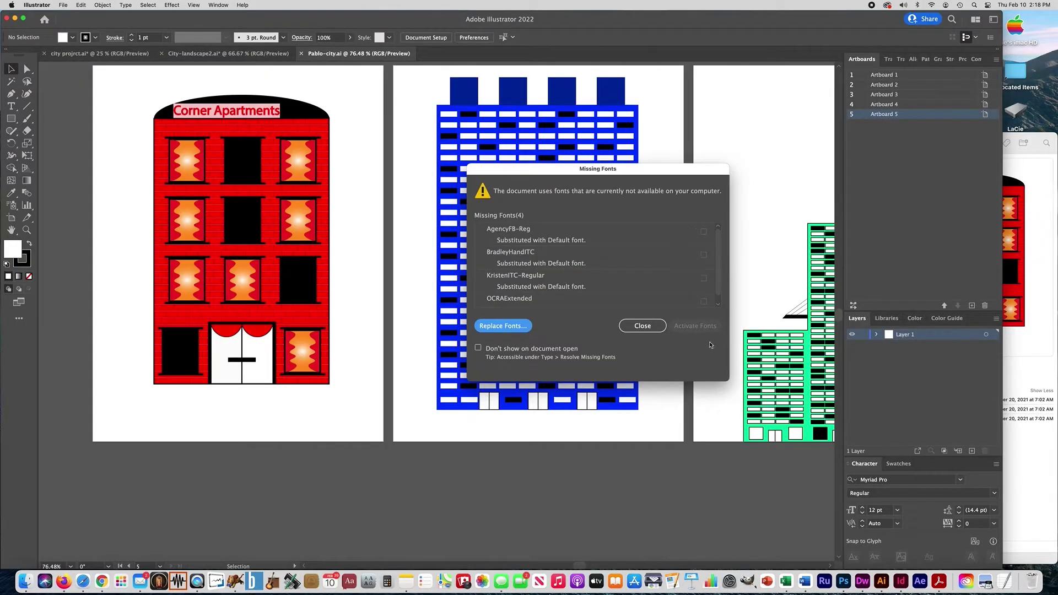
left_click(641, 327)
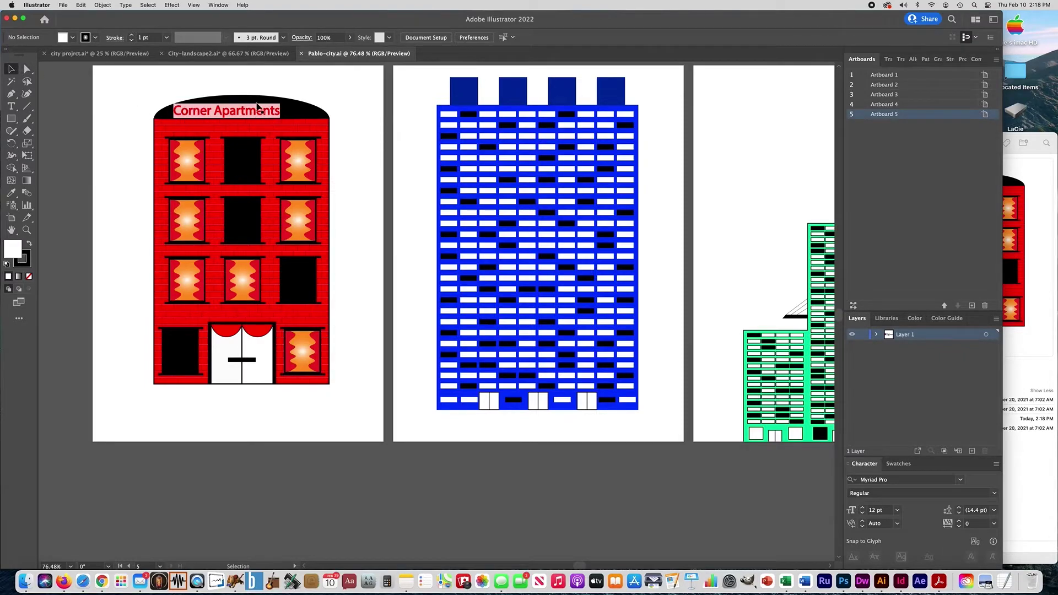
- Convert the Corner Apartments text to outlines and nudge it slightly right
left_click_drag(108, 96, 191, 117)
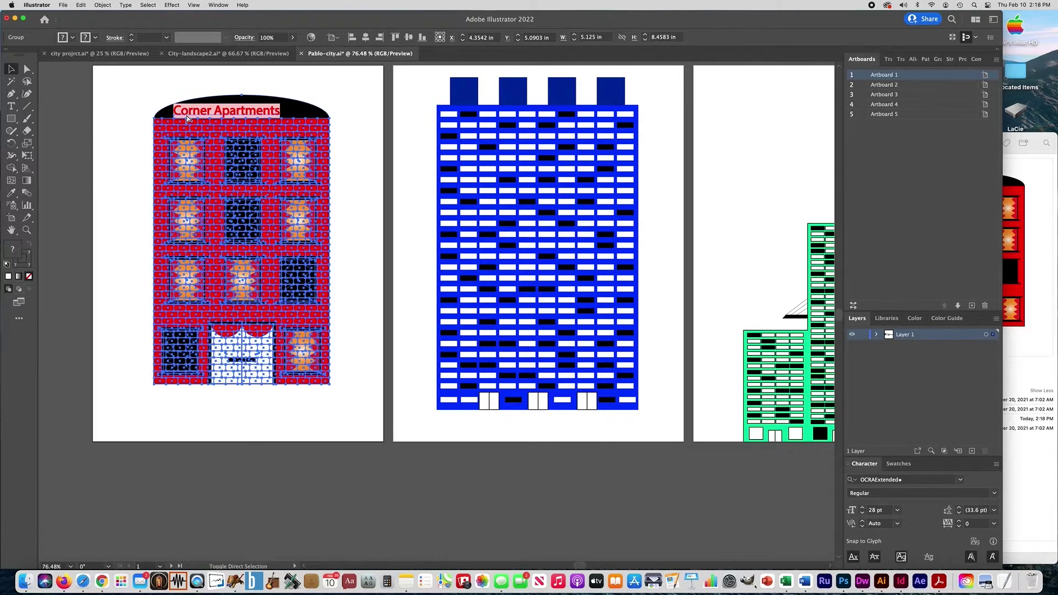
key("super+shift+a")
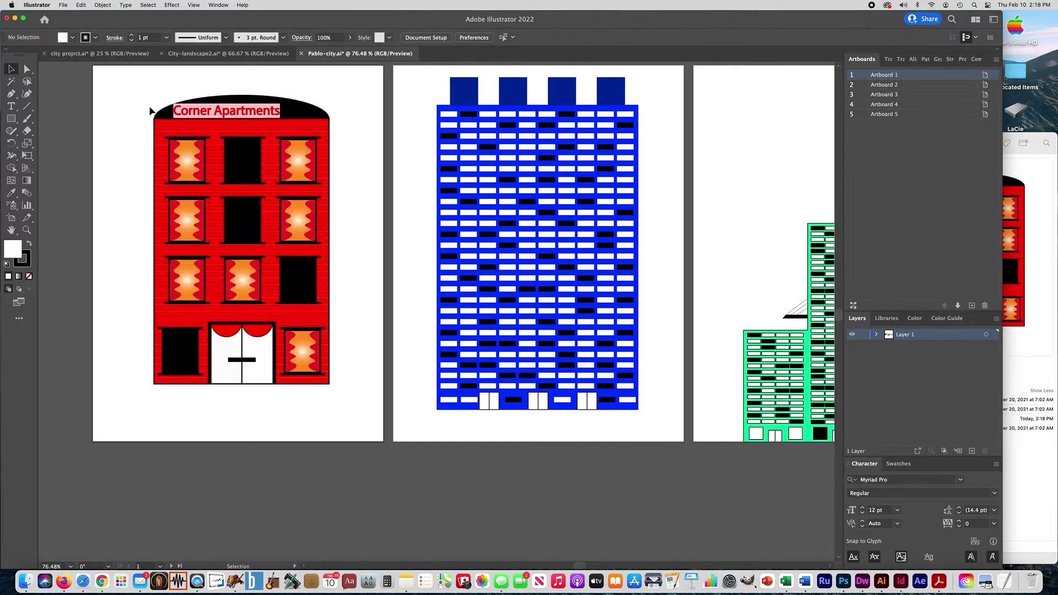
left_click(196, 119)
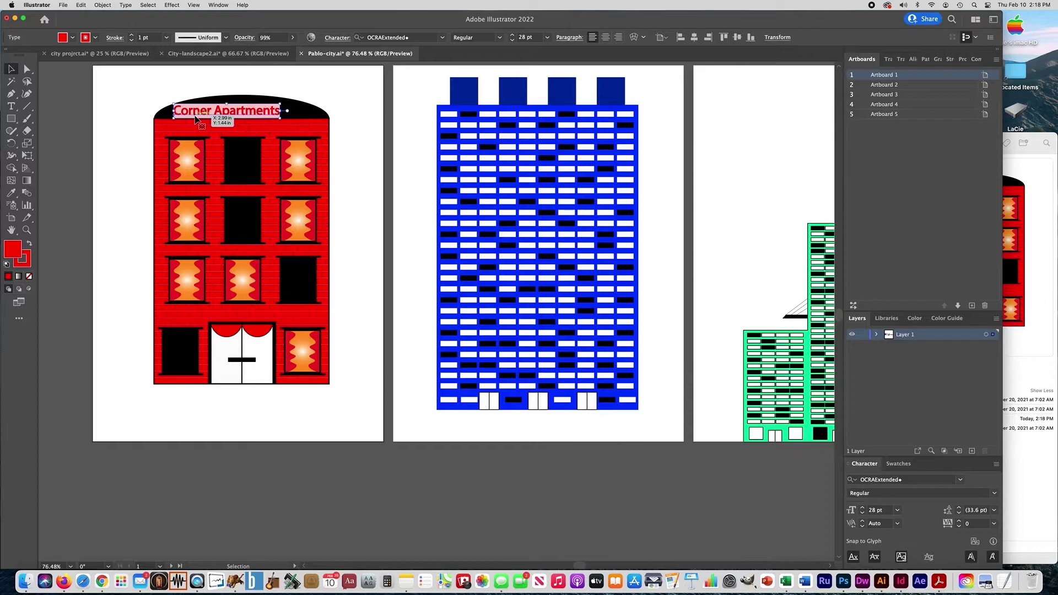
left_click(119, 5)
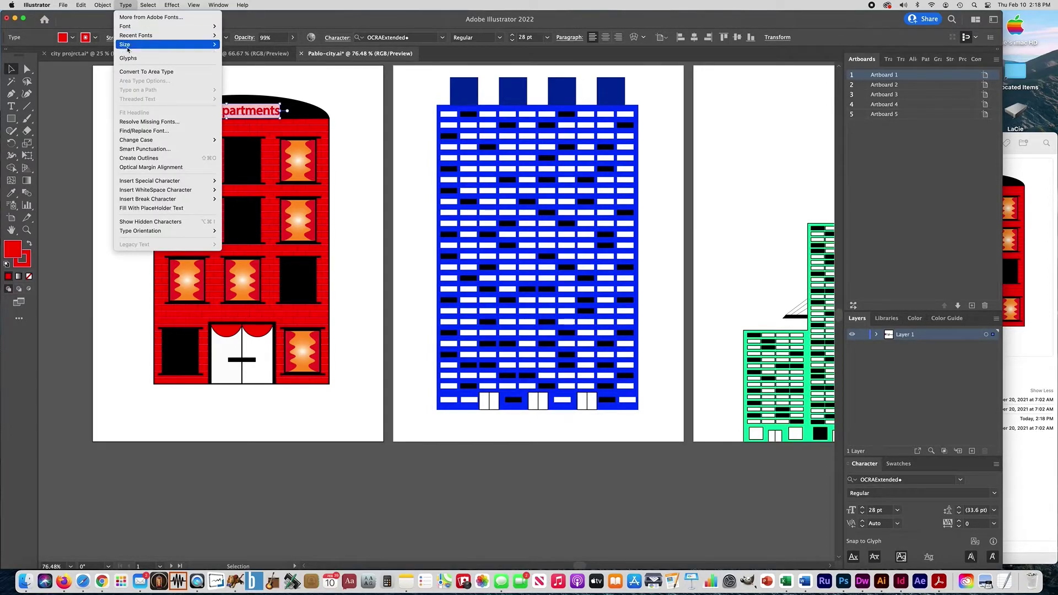
left_click(144, 160)
key("Right")
key("Right")
key("Right")
key("Right")
key("Right")
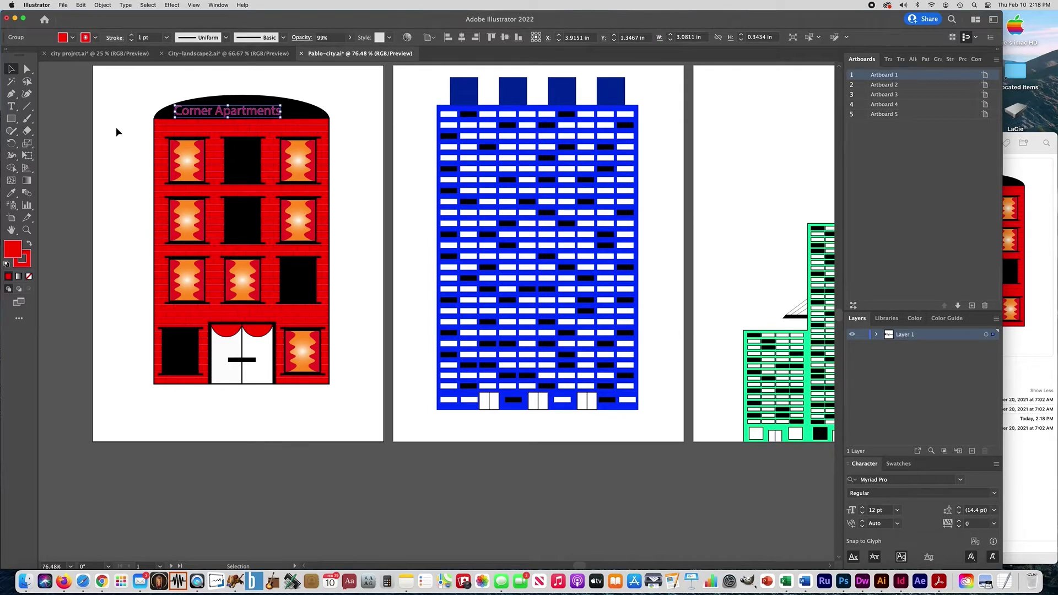
- Marquee-select the whole red building and group its parts
left_click(115, 131)
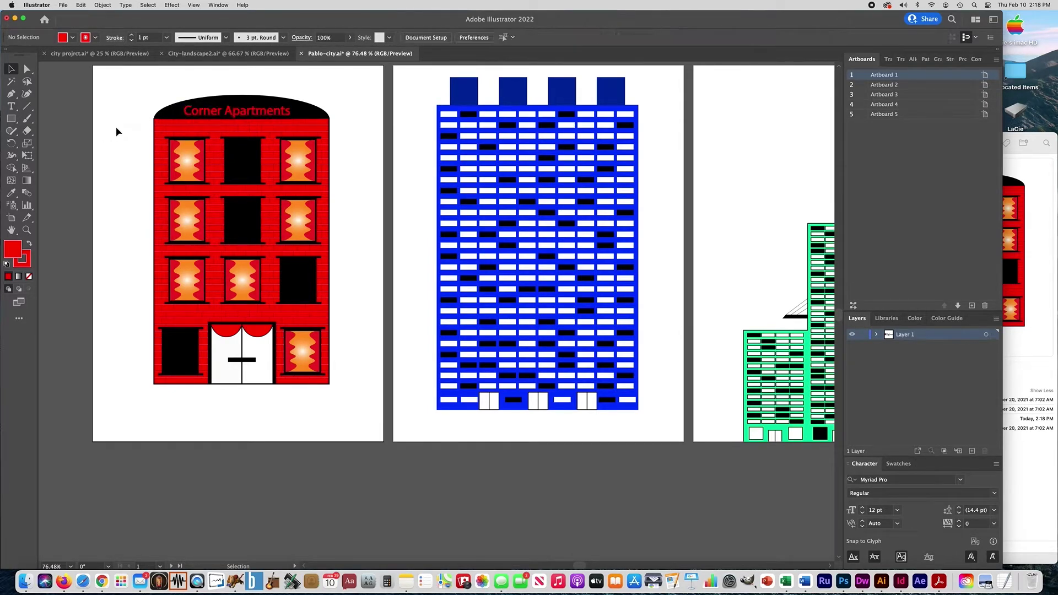
left_click_drag(132, 102, 343, 418)
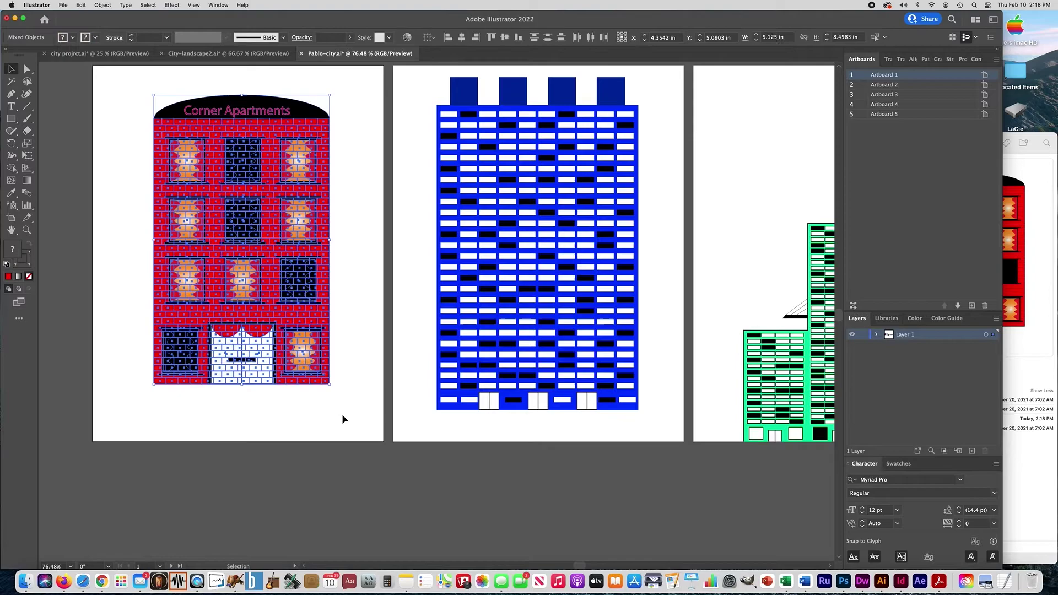
key("super+g")
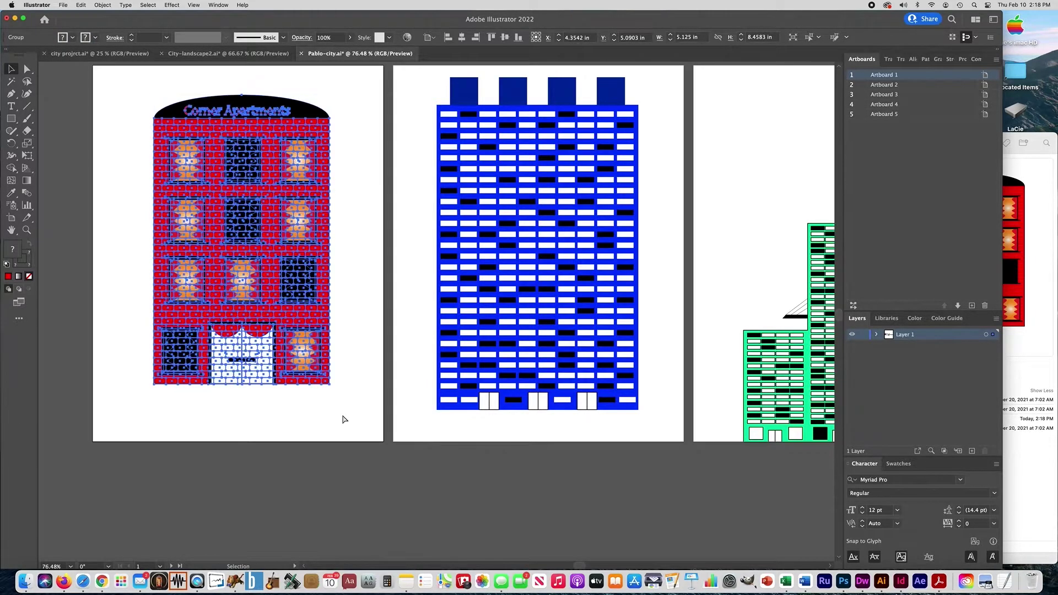
- Paste the Corner Apartments building into City-landscape2, scaled down beside the Fresh Fruit stand
left_click(215, 55)
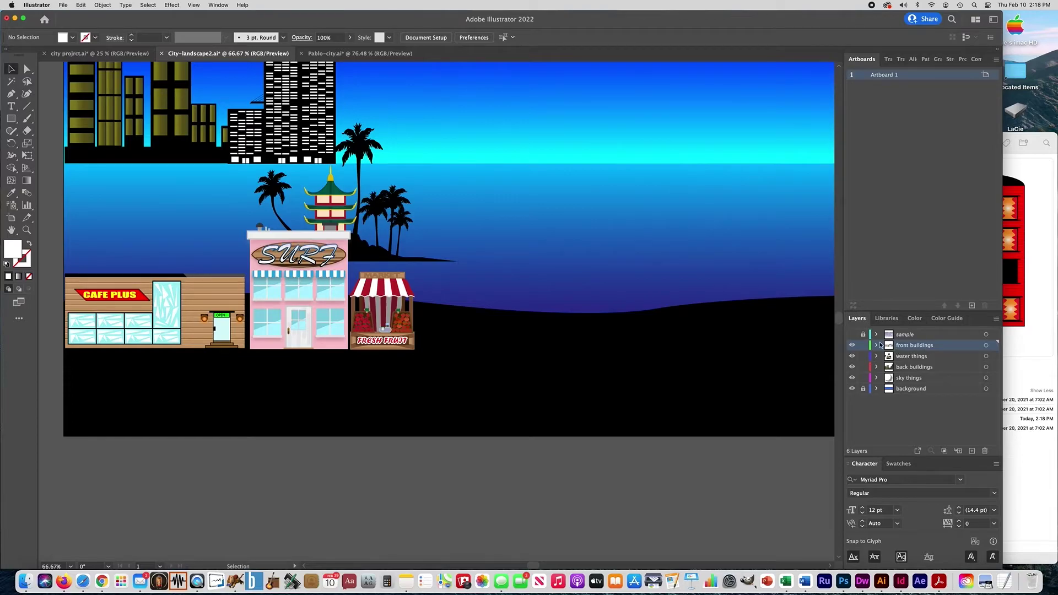
key("super+v")
left_click(416, 285, "alt+super")
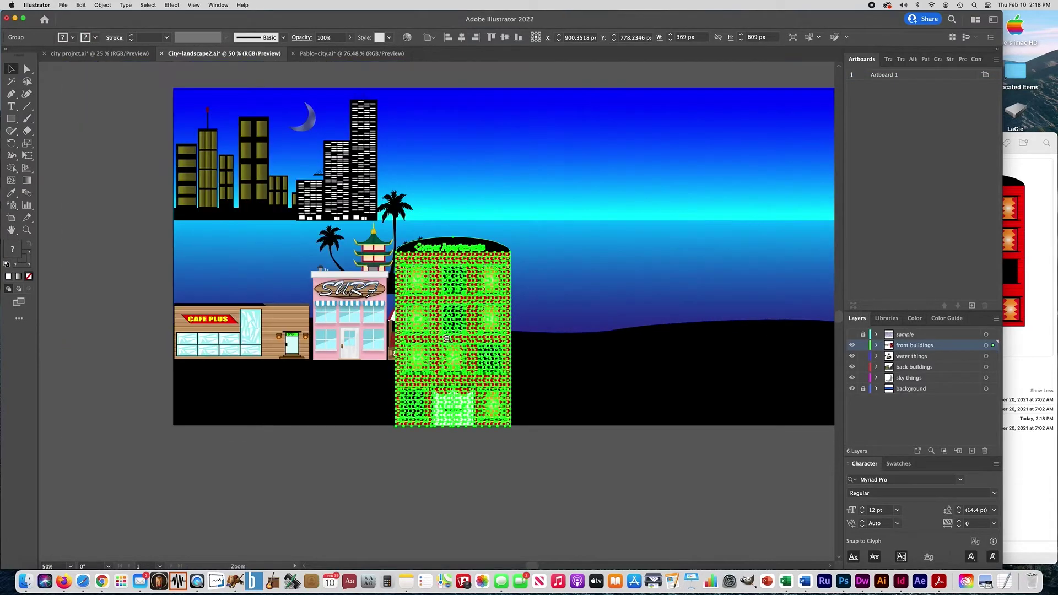
scroll(447, 338, "right", 5)
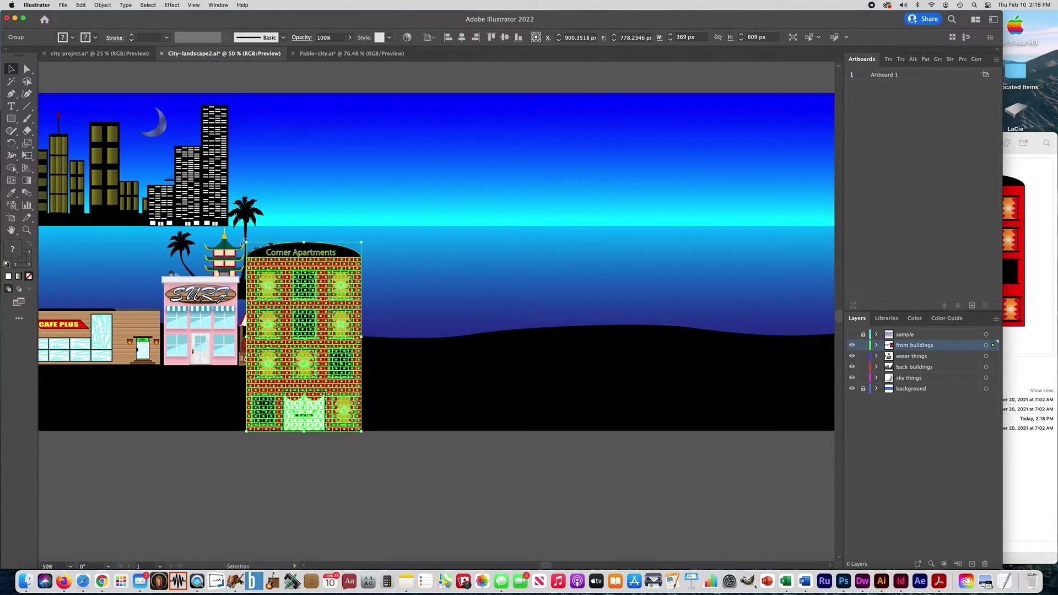
left_click_drag(246, 243, 325, 271)
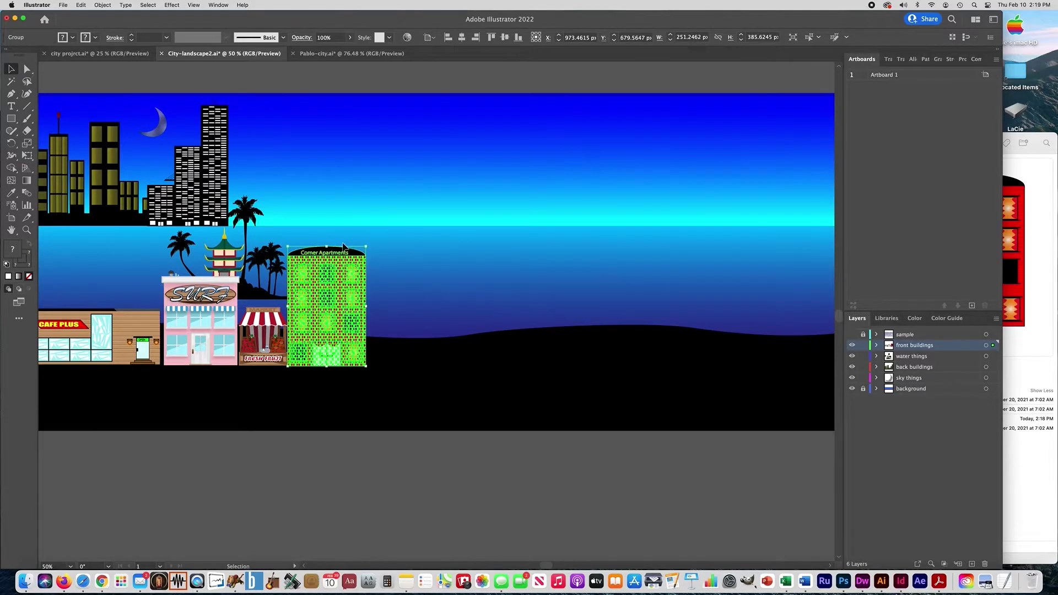
left_click(310, 445)
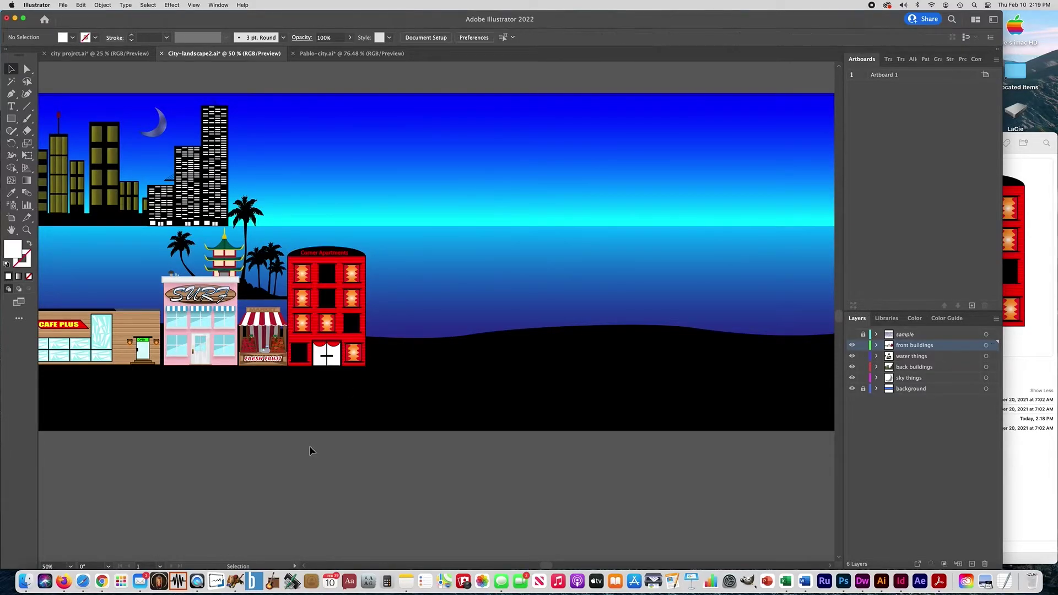
left_click(240, 366, "alt+super")
- On the water things layer, shift the palm-tree island group left, then add the pagoda to the selection
scroll(240, 365, "right", 5)
scroll(239, 366, "up", 3)
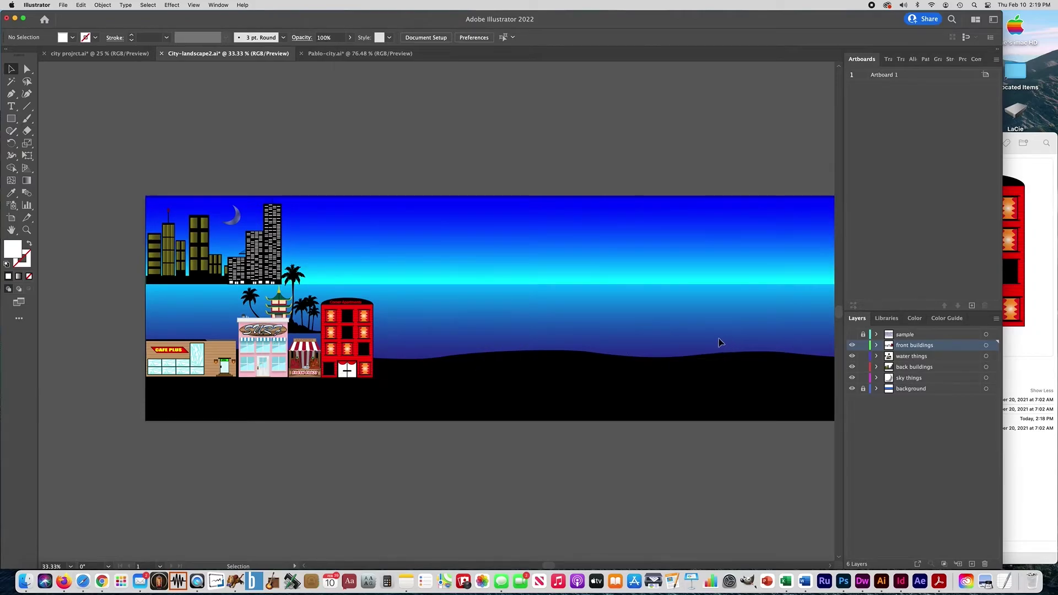
left_click_drag(404, 385, 337, 371)
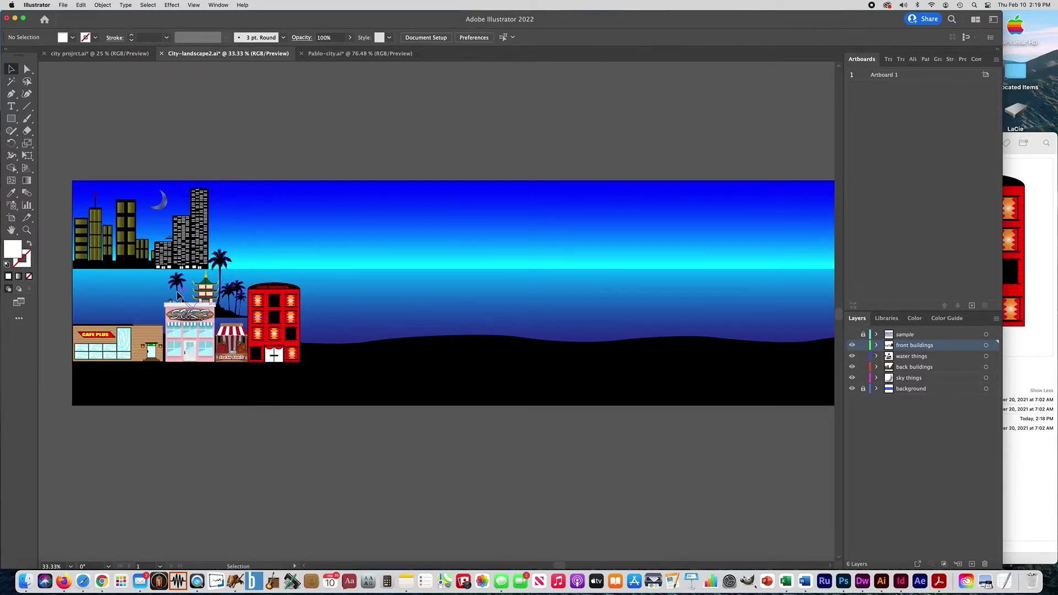
left_click(228, 280)
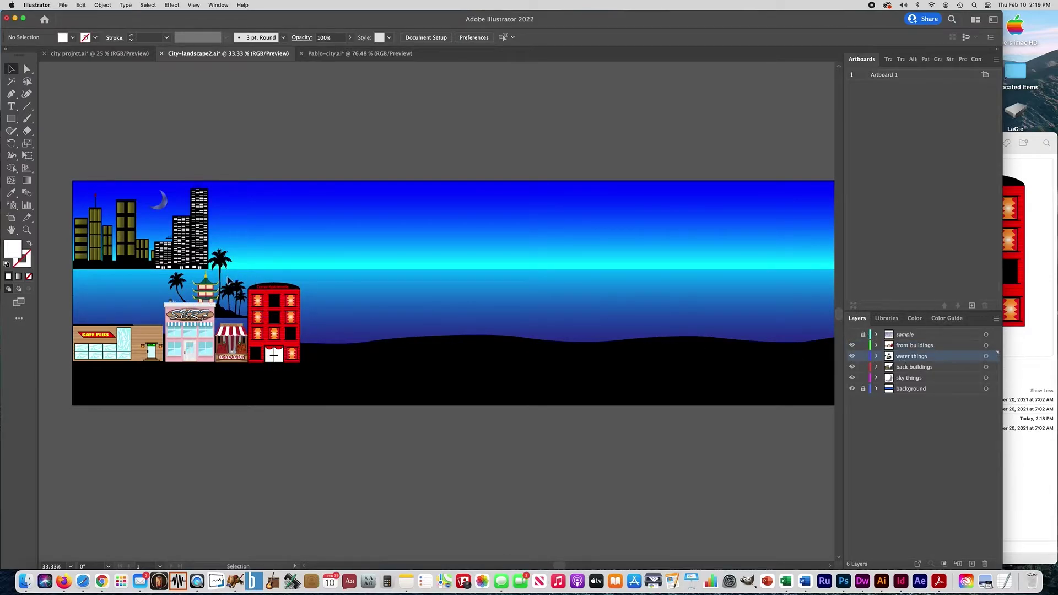
left_click_drag(228, 281, 158, 263)
left_click(142, 292, "shift")
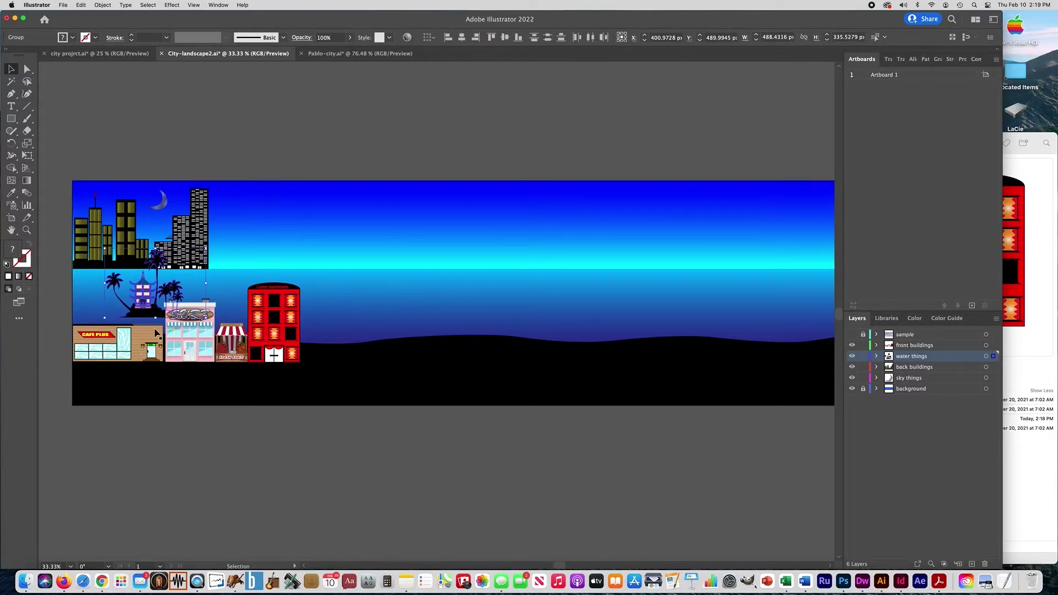
left_click(163, 413)
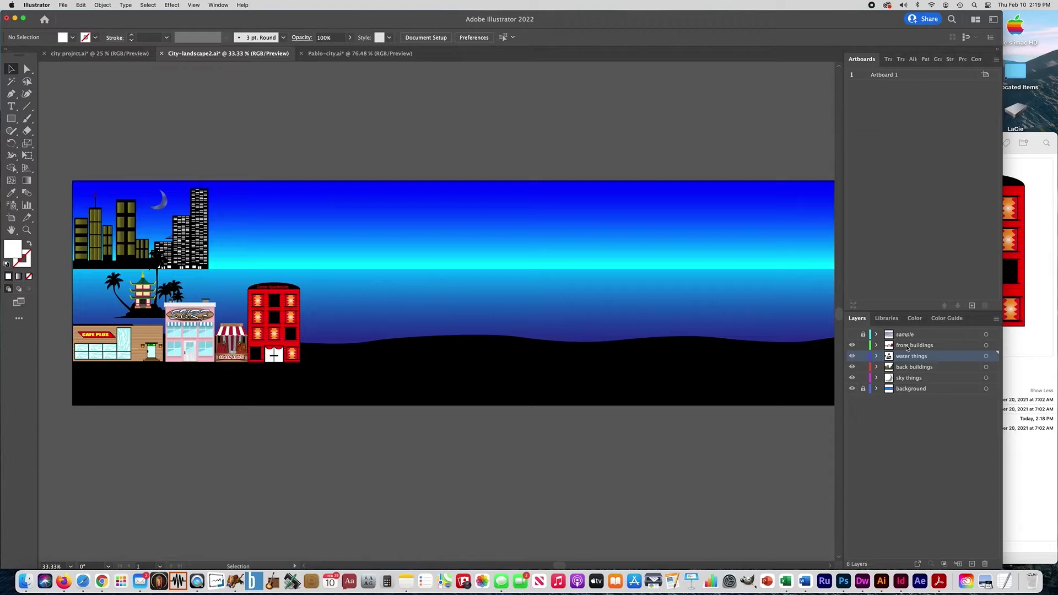
- Create Layer 7 above the front buildings layer and rename it 'signs'
left_click(907, 346)
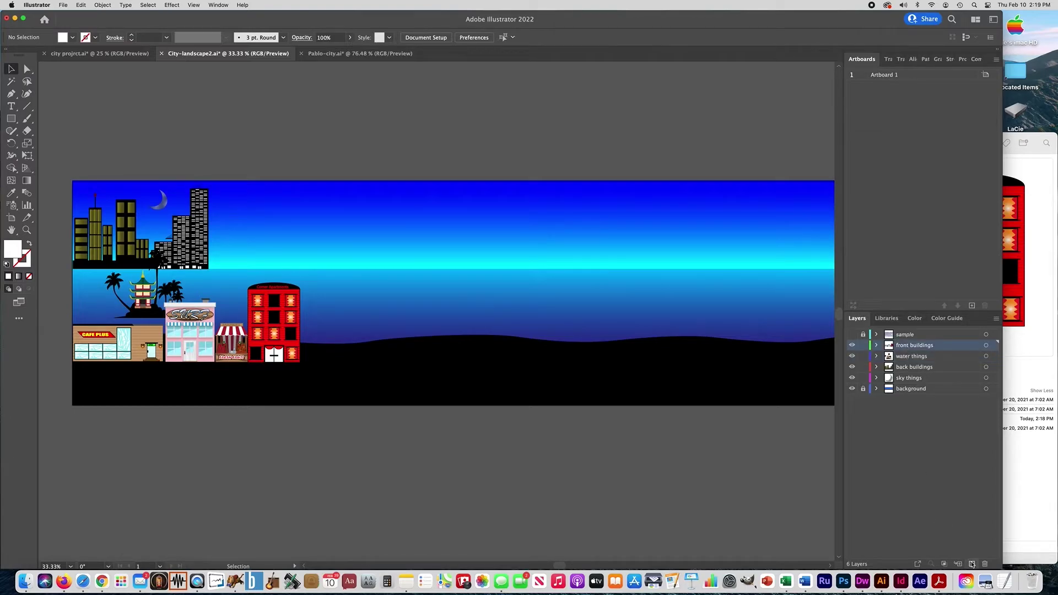
left_click(974, 565)
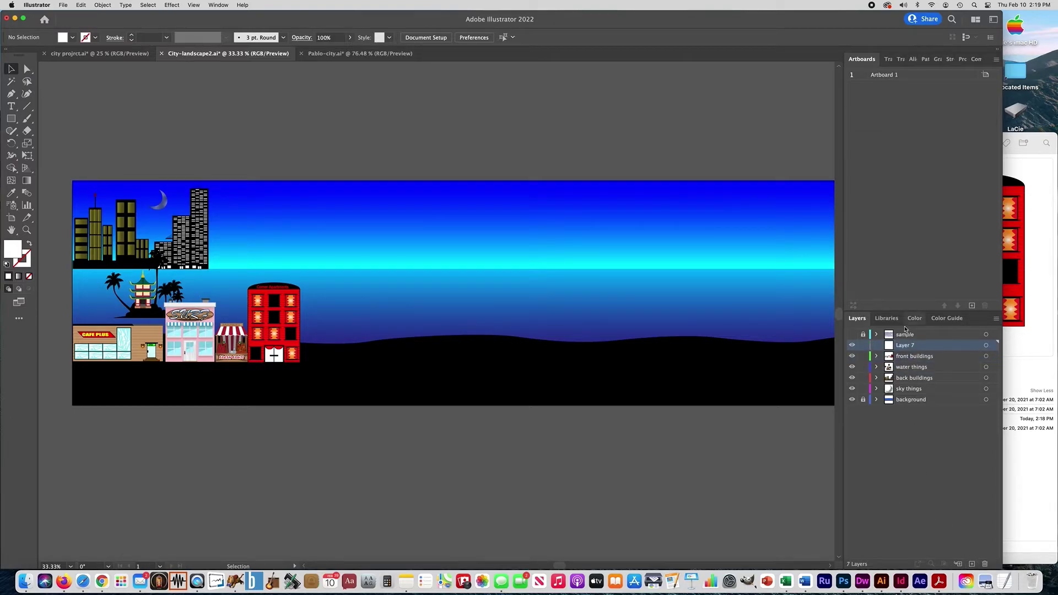
double_click(901, 347)
type("signs")
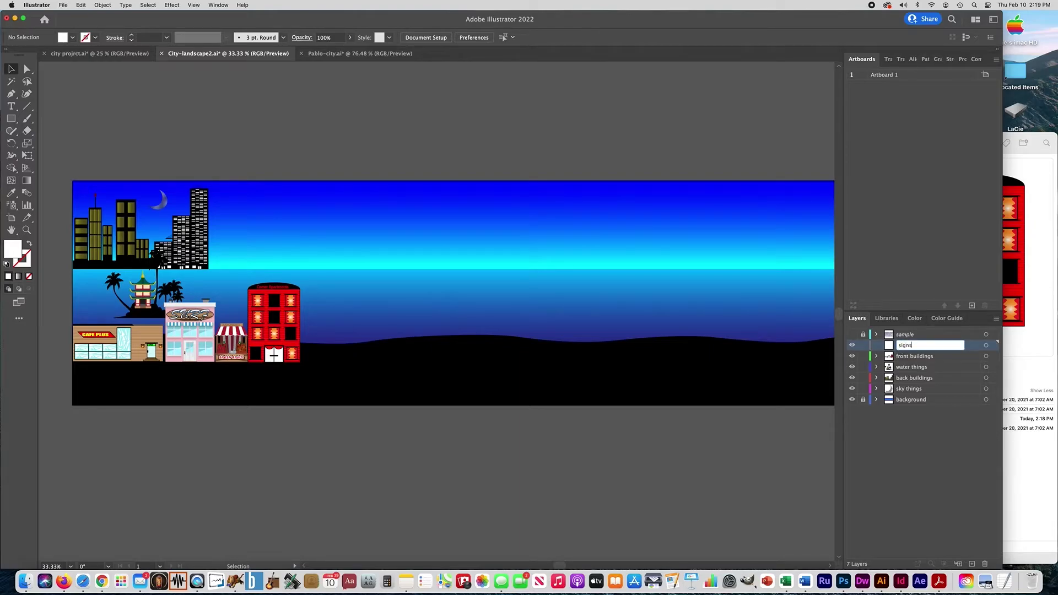
key("Return")
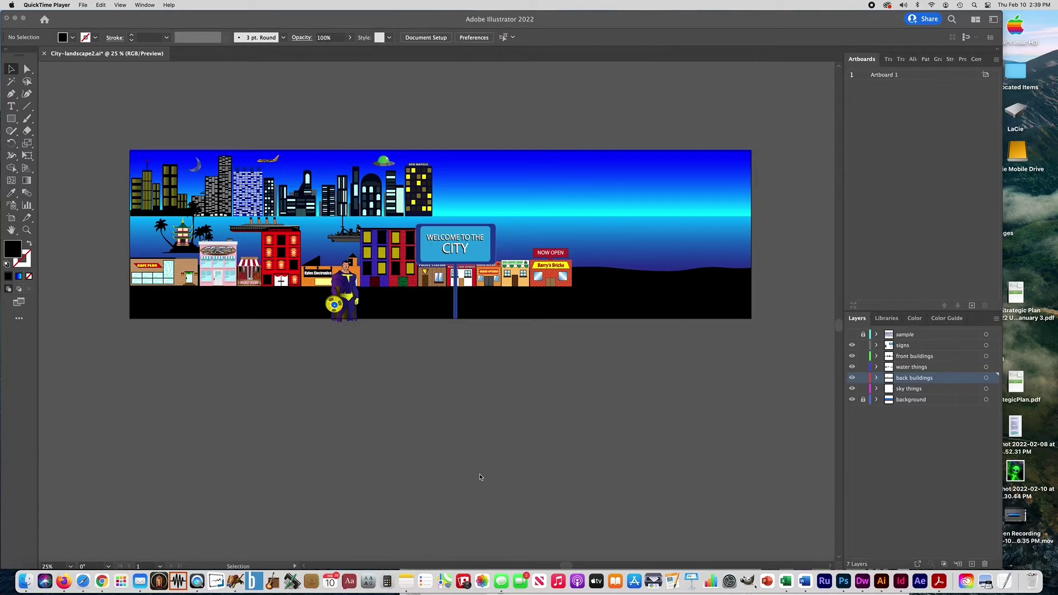
left_click(229, 389)
key("z")
left_click_drag(236, 391, 203, 413)
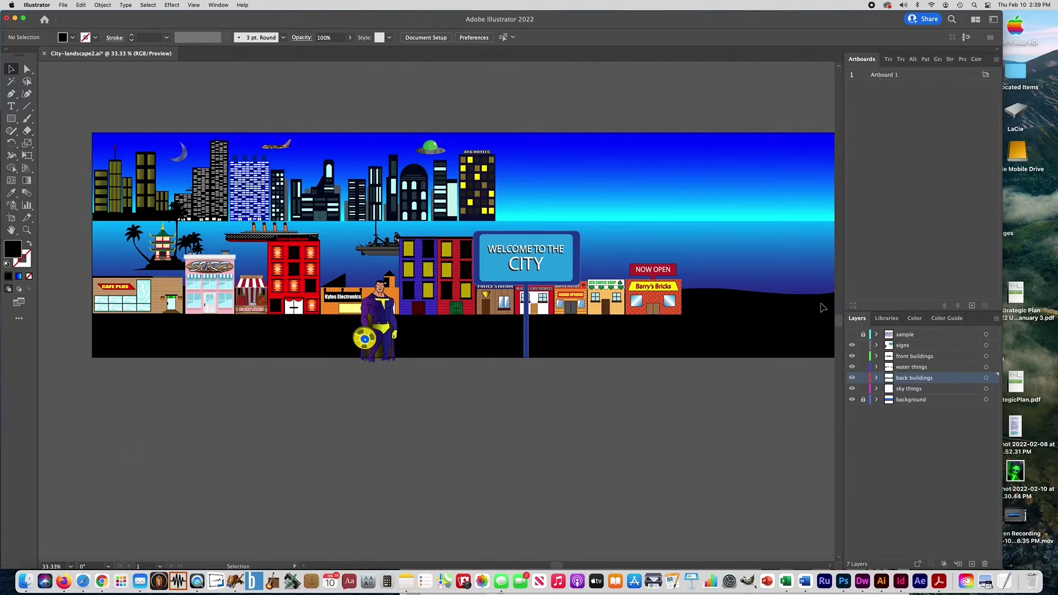
left_click(852, 345)
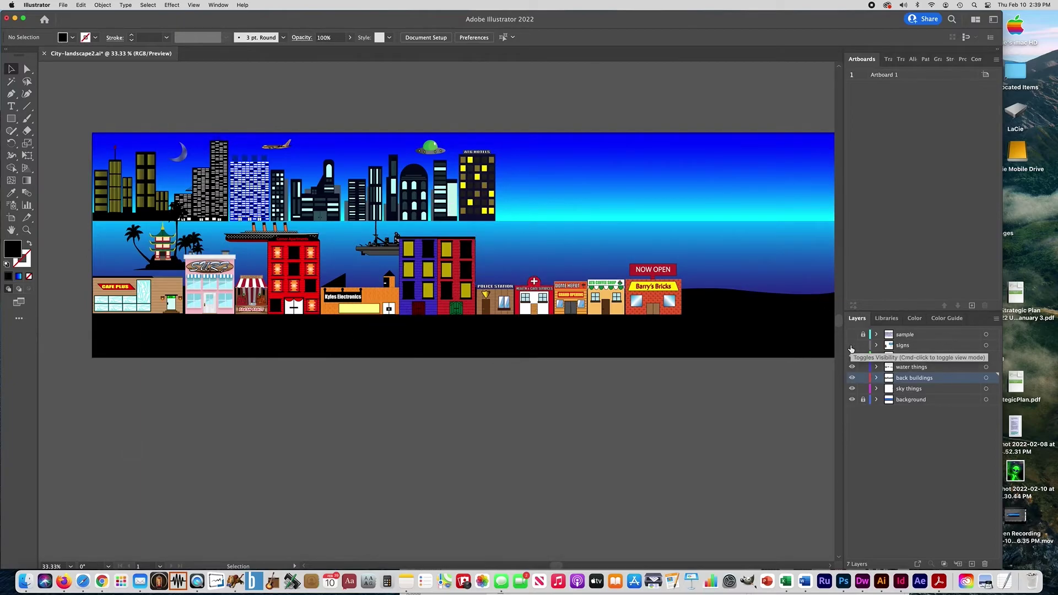
left_click(852, 345)
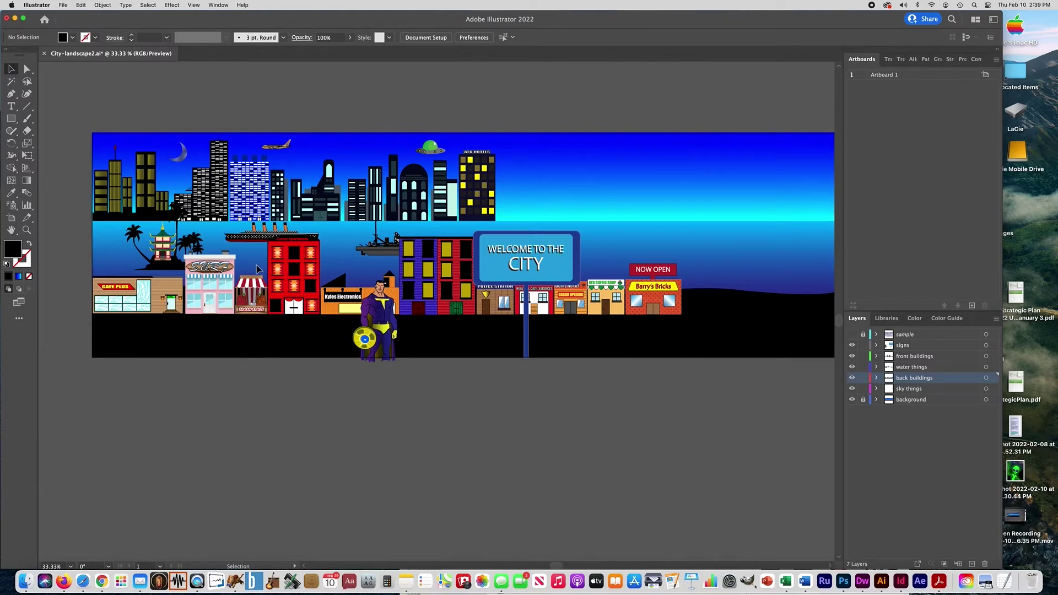
left_click(852, 346)
left_click(852, 346)
left_click(904, 346)
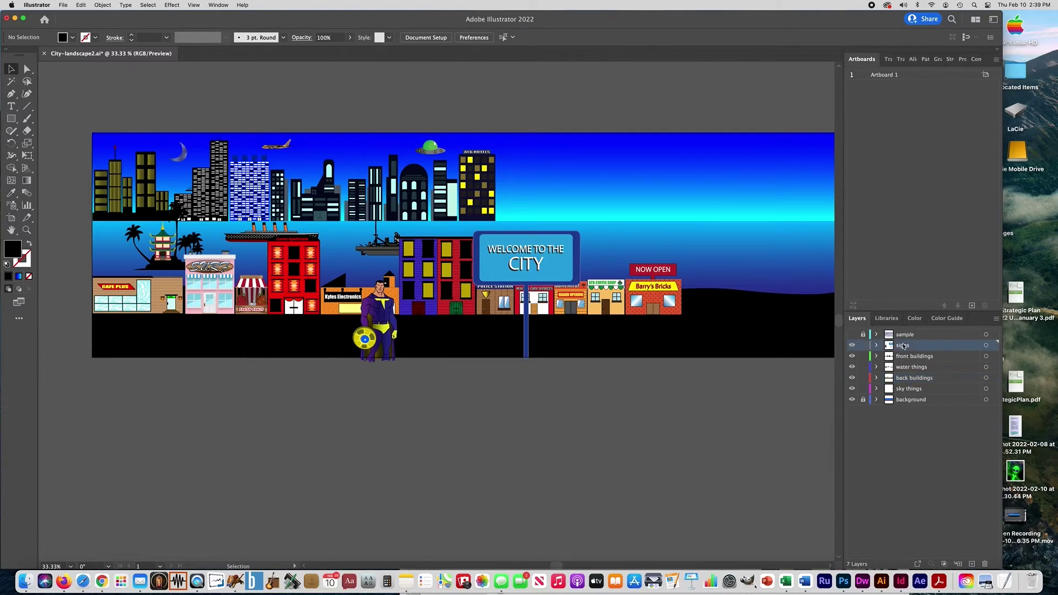
left_click(852, 359)
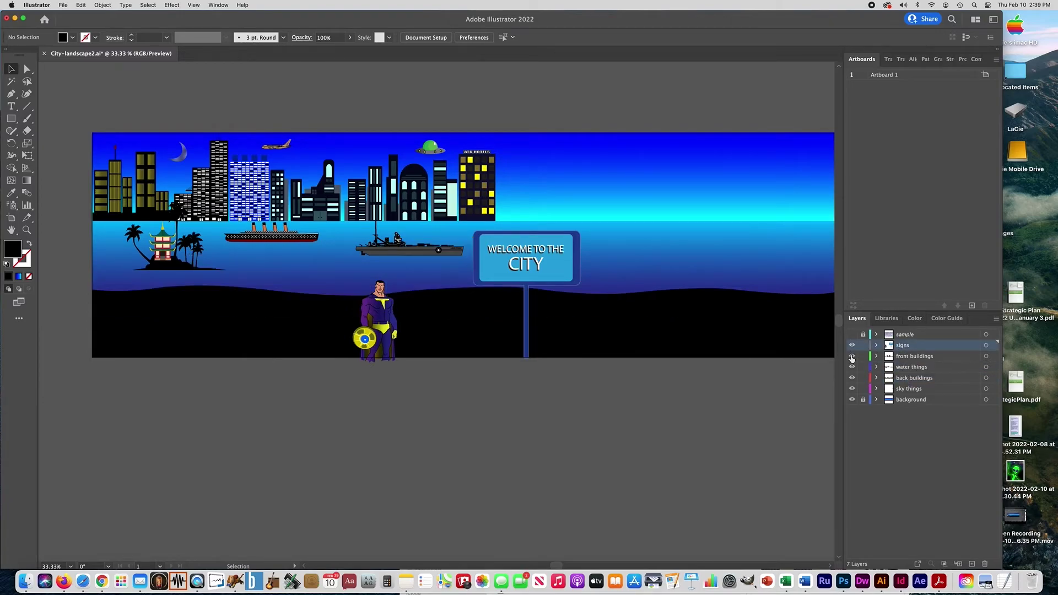
left_click(852, 358)
left_click(852, 357)
left_click(852, 357)
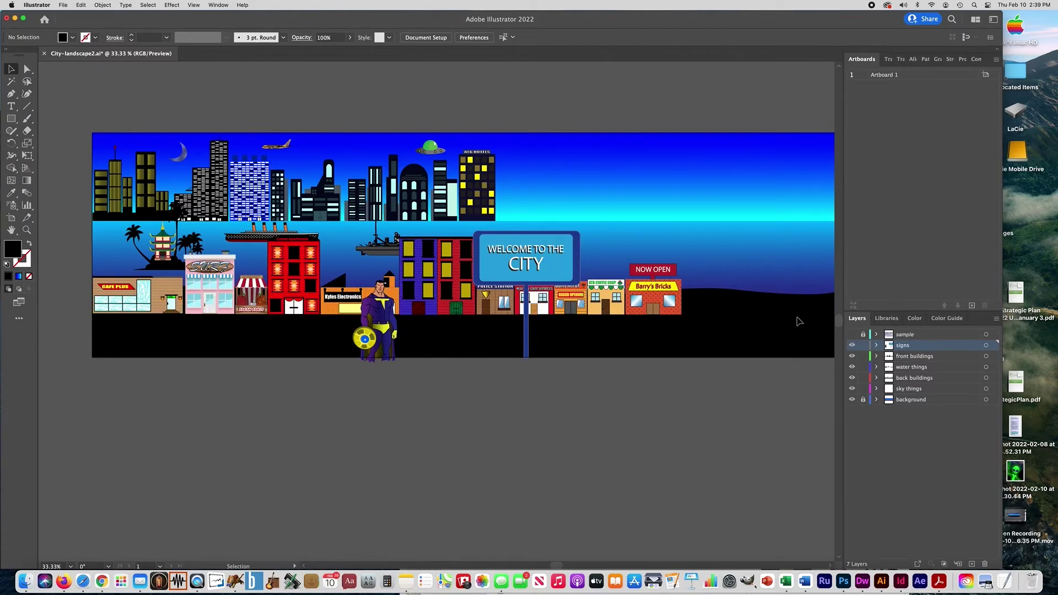
left_click(852, 368)
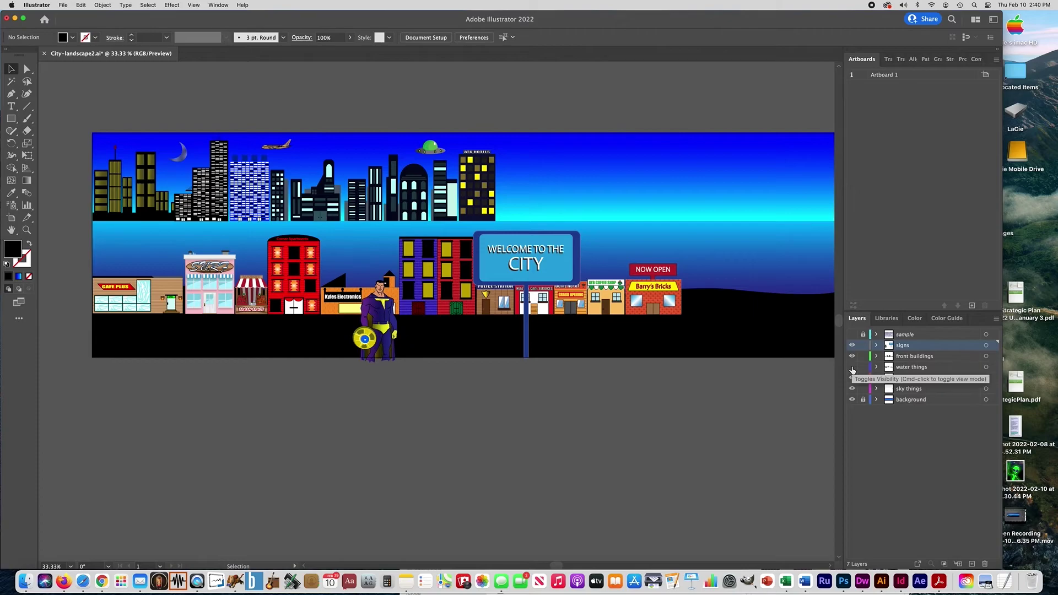
left_click(852, 367)
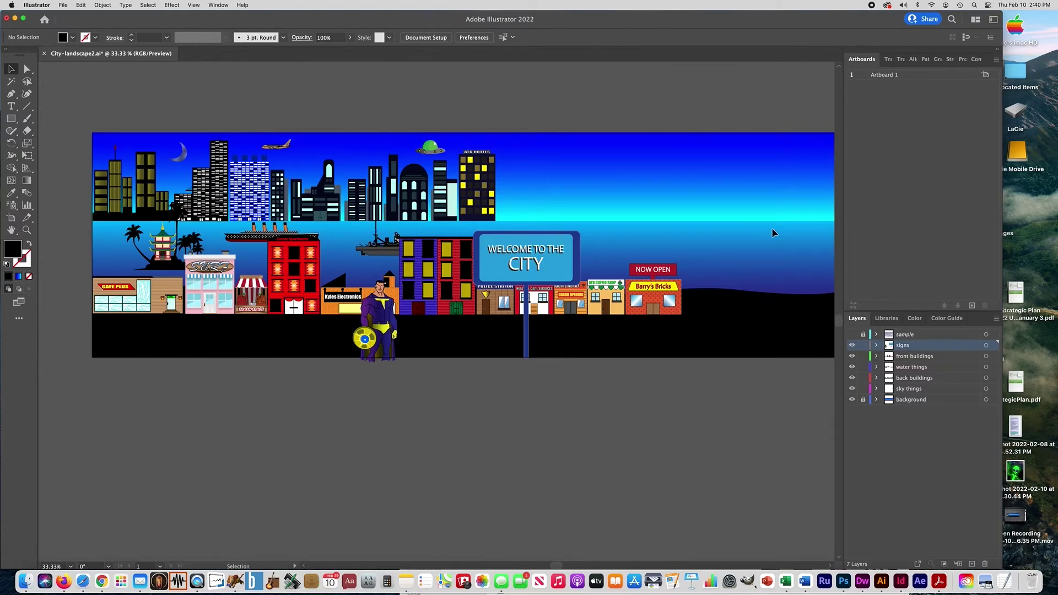
left_click(852, 378)
left_click(852, 378)
left_click(479, 202)
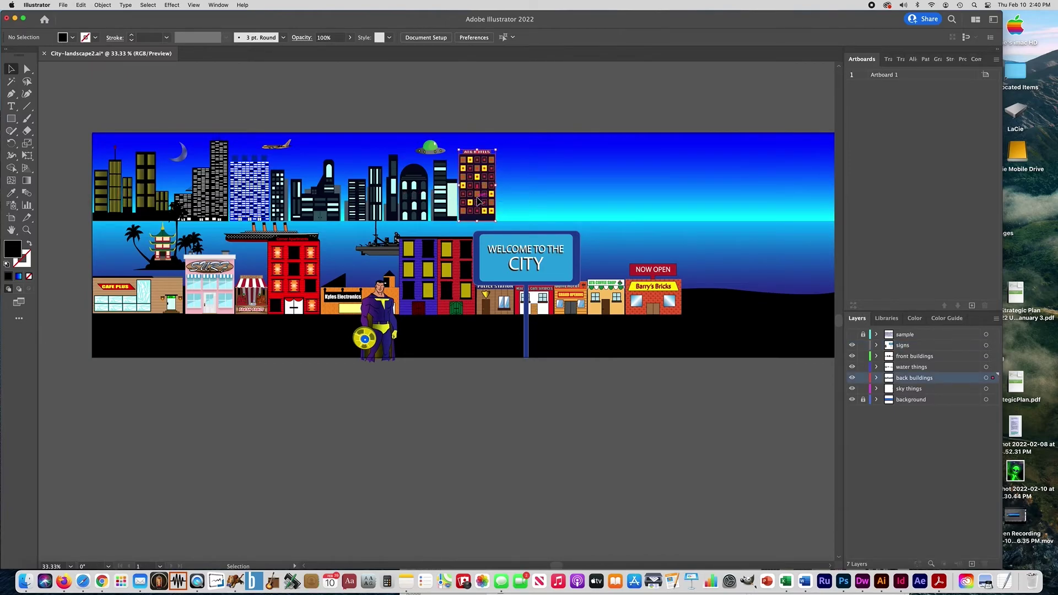
left_click_drag(479, 202, 502, 208)
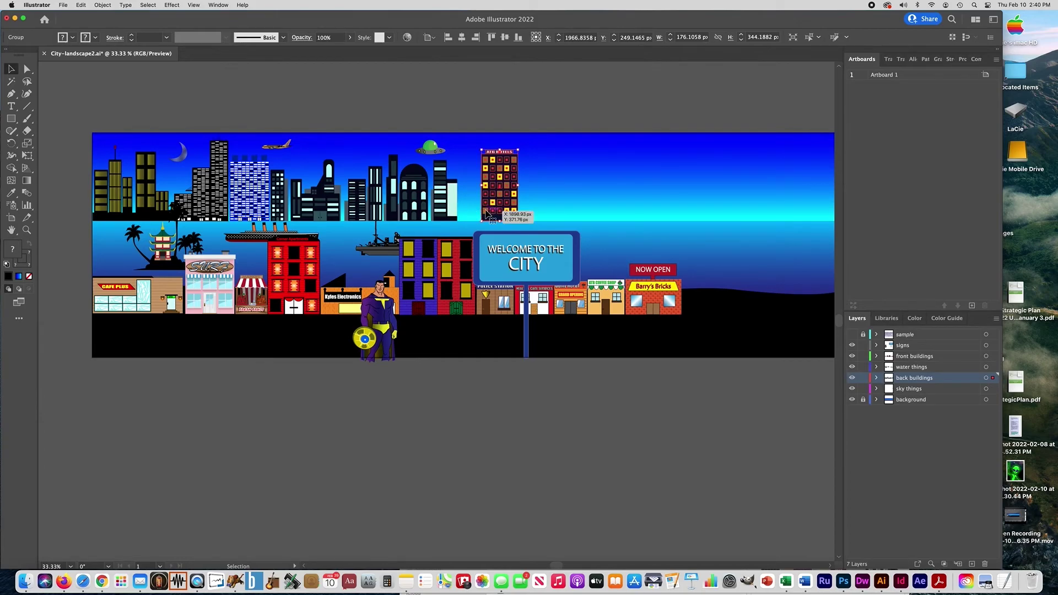
key("super+shift+a")
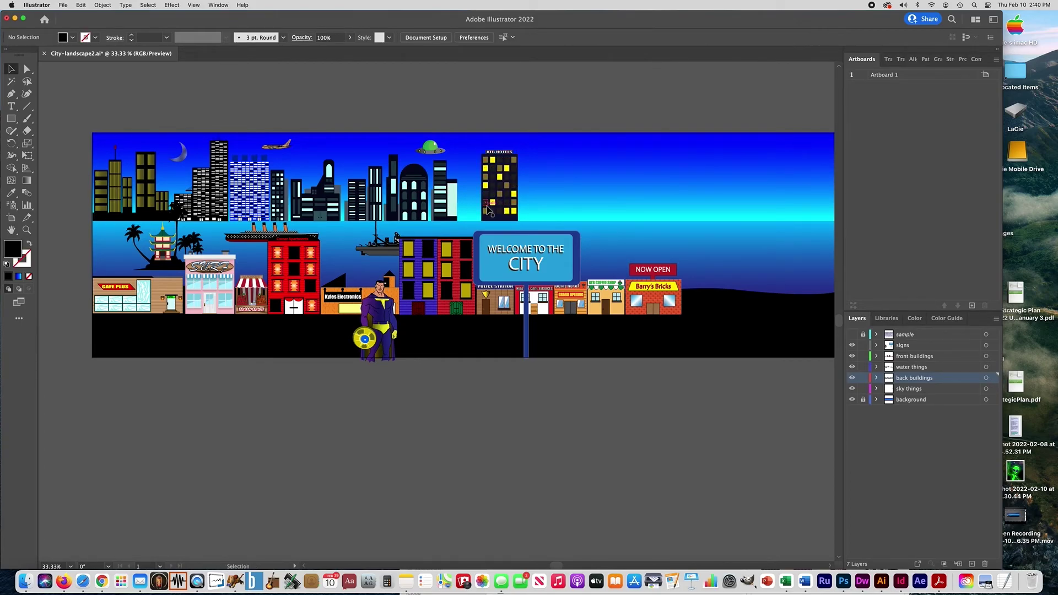
left_click_drag(487, 210, 481, 219)
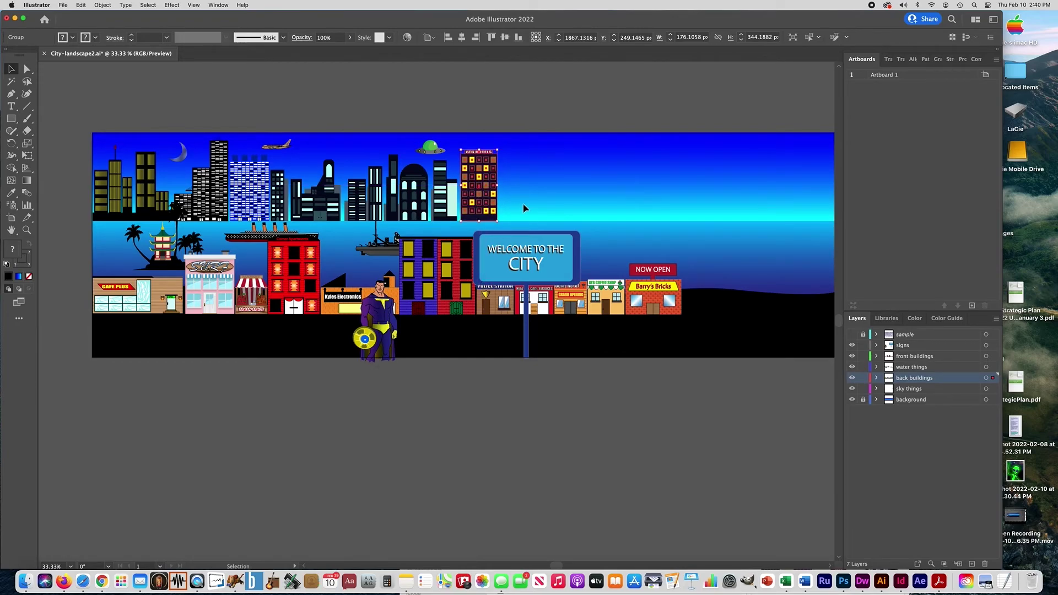
left_click(526, 114)
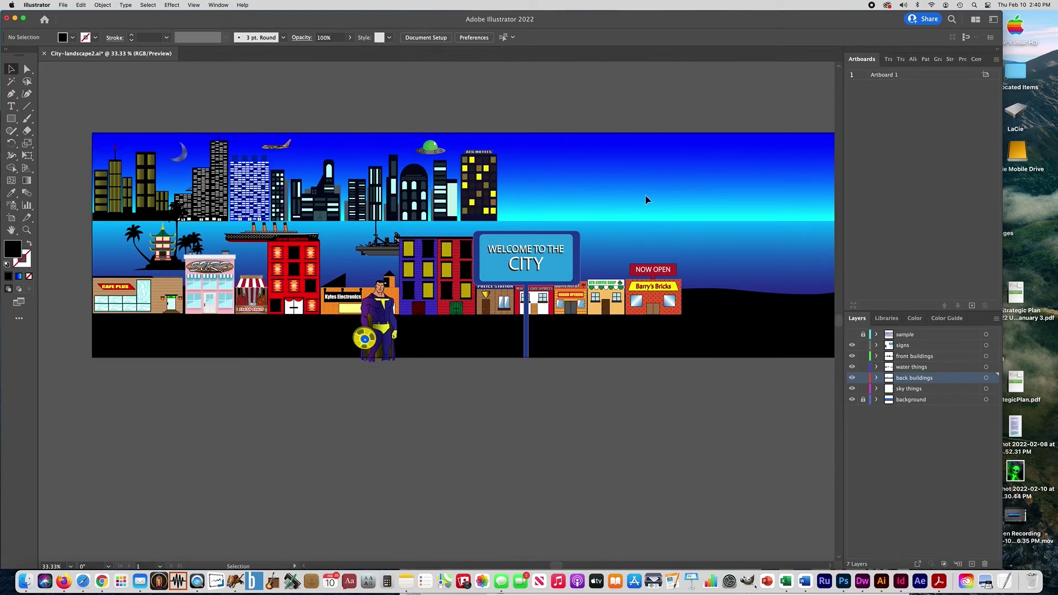
scroll(633, 194, "down", 1)
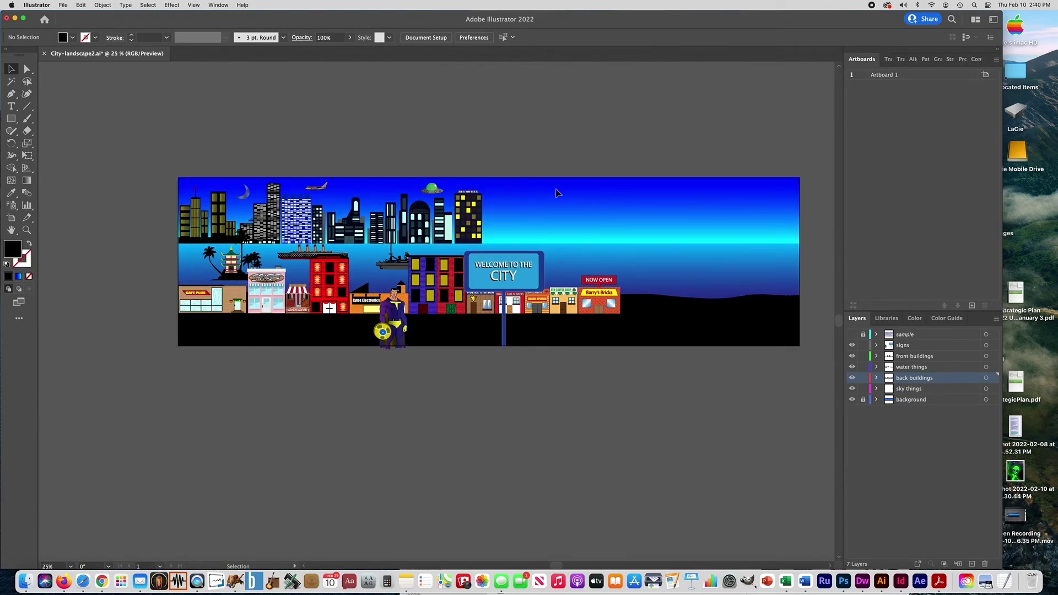
left_click_drag(509, 158, 425, 156)
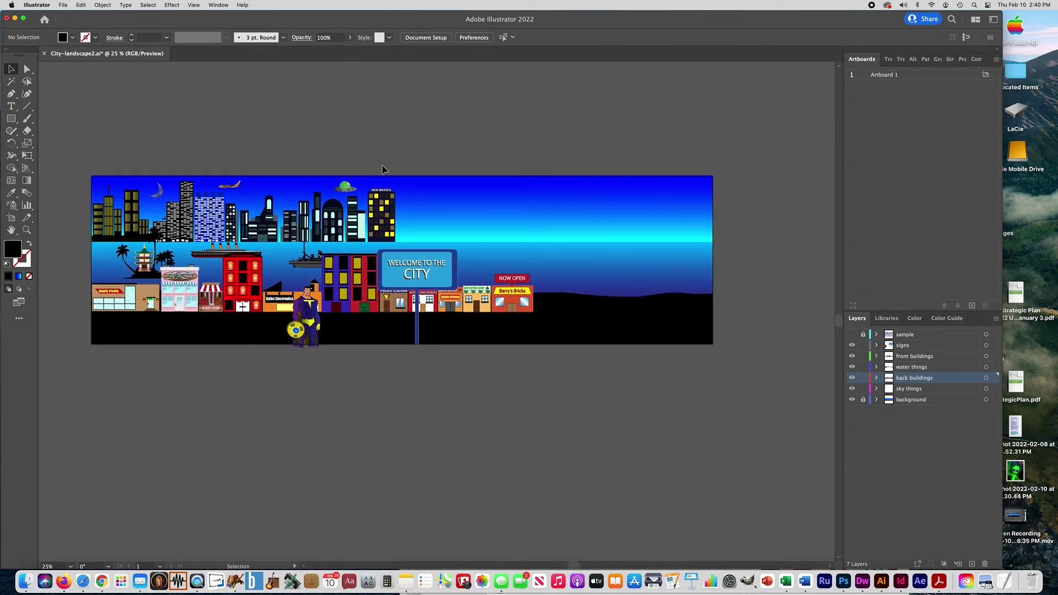
left_click(117, 226)
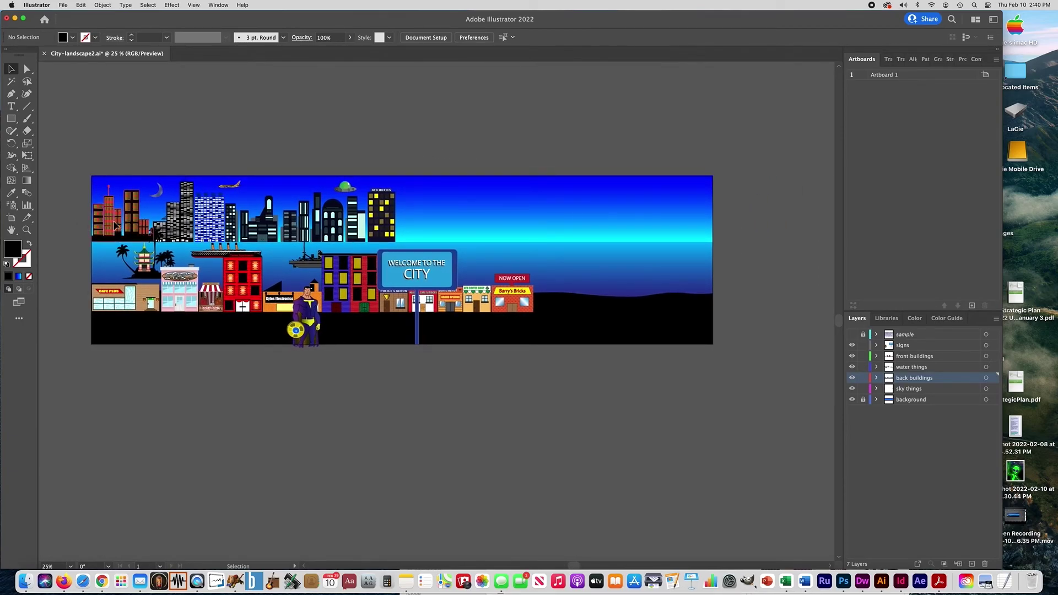
left_click(187, 222, "shift")
left_click(210, 215, "shift")
left_click(233, 227, "shift")
left_click(330, 221, "shift")
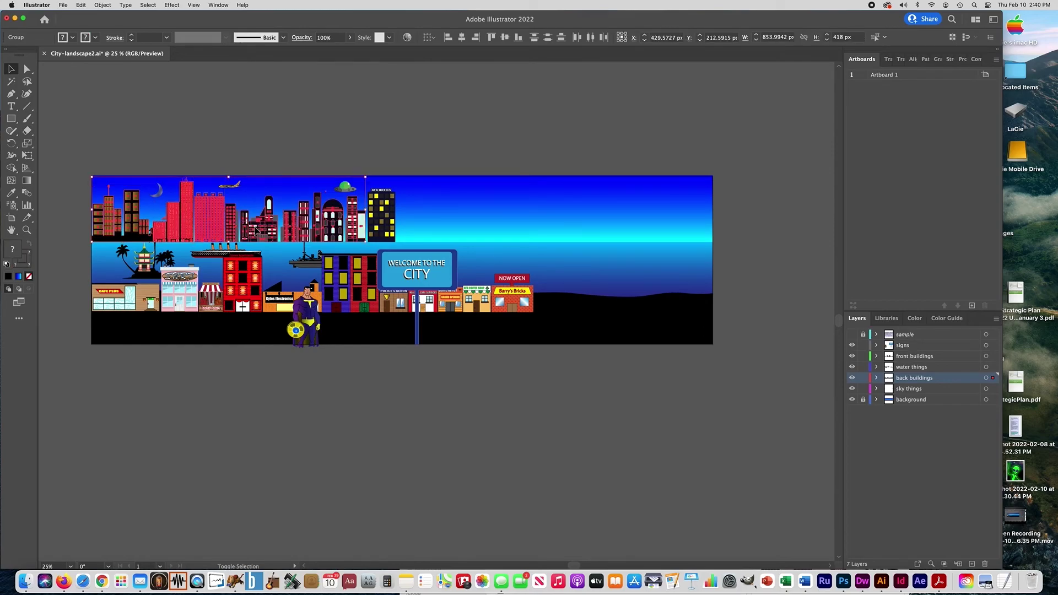
key("alt")
left_click(105, 226, "shift")
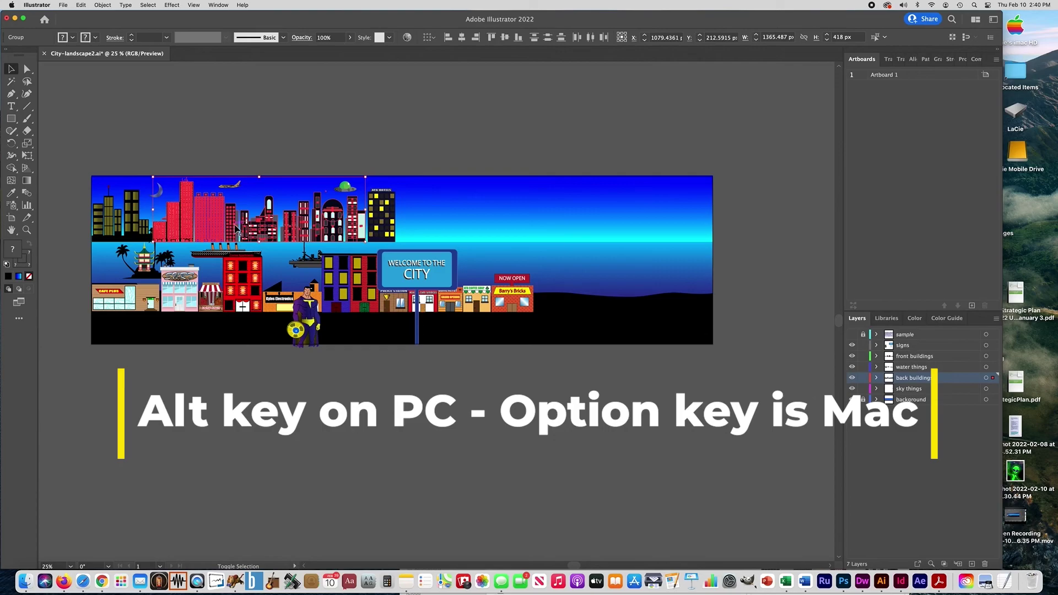
left_click(130, 227, "shift")
left_click(232, 232, "shift")
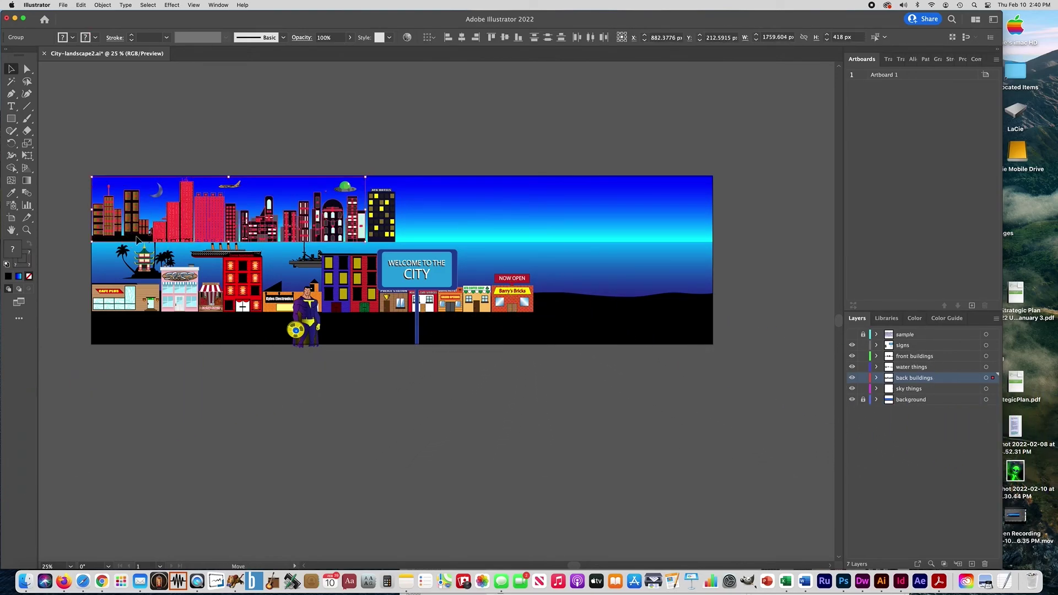
left_click(308, 221, "shift")
left_click_drag(157, 242, 432, 242)
left_click(395, 139)
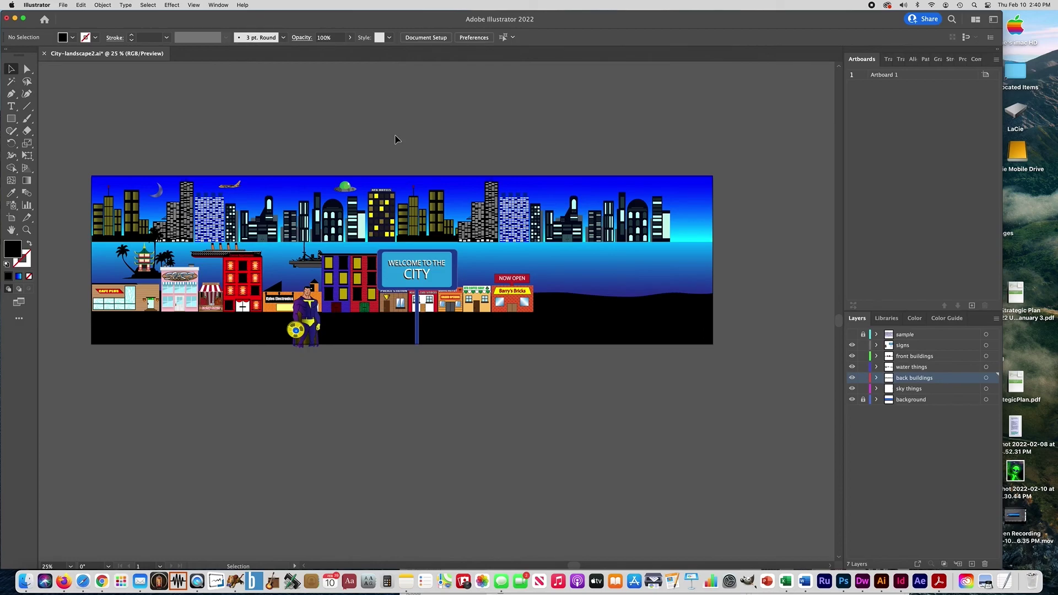
key("super+z")
key("super+z")
left_click(193, 142)
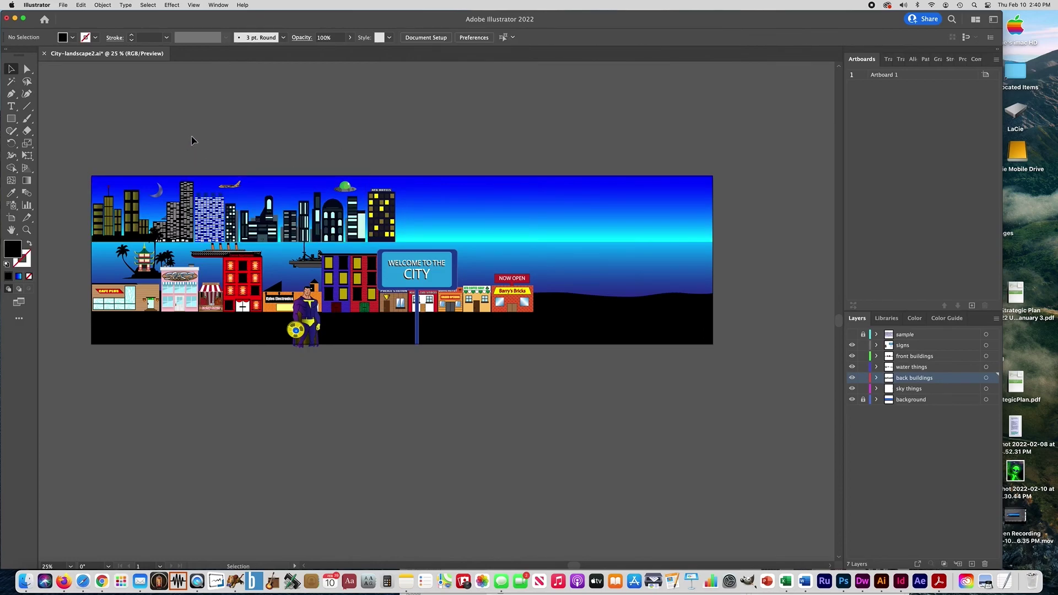